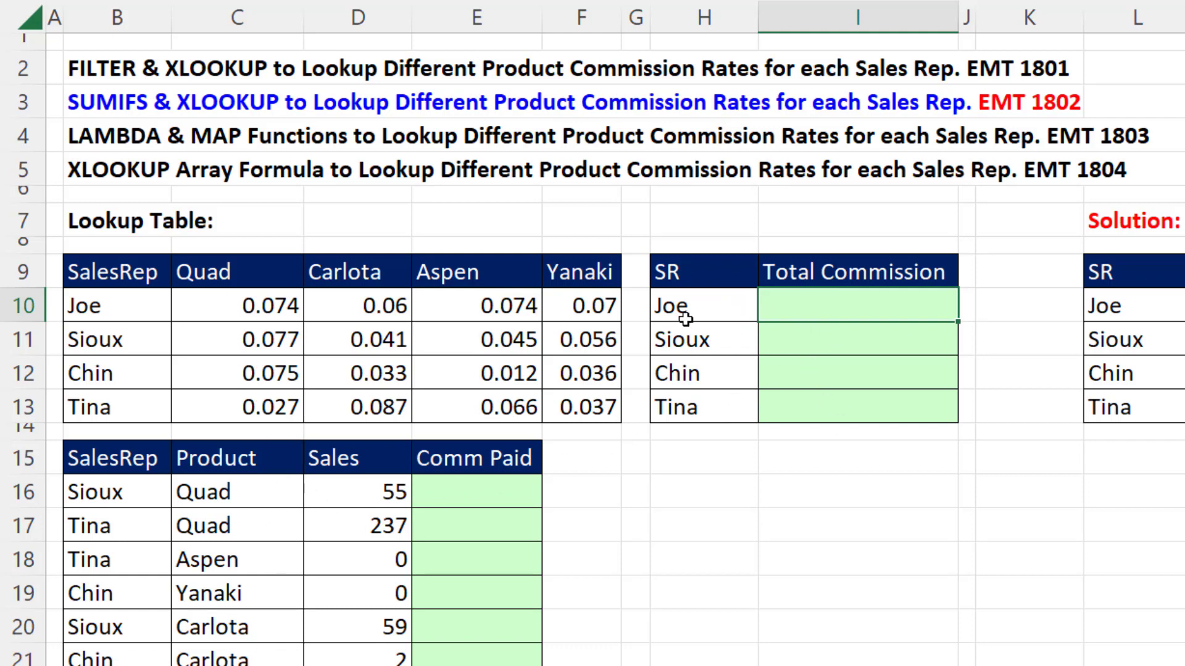
# Select Comm Paid cell E16, beside Sioux's Quad sale, and begin a formula with =.
pyautogui.click(462, 495)
pyautogui.click(455, 531)
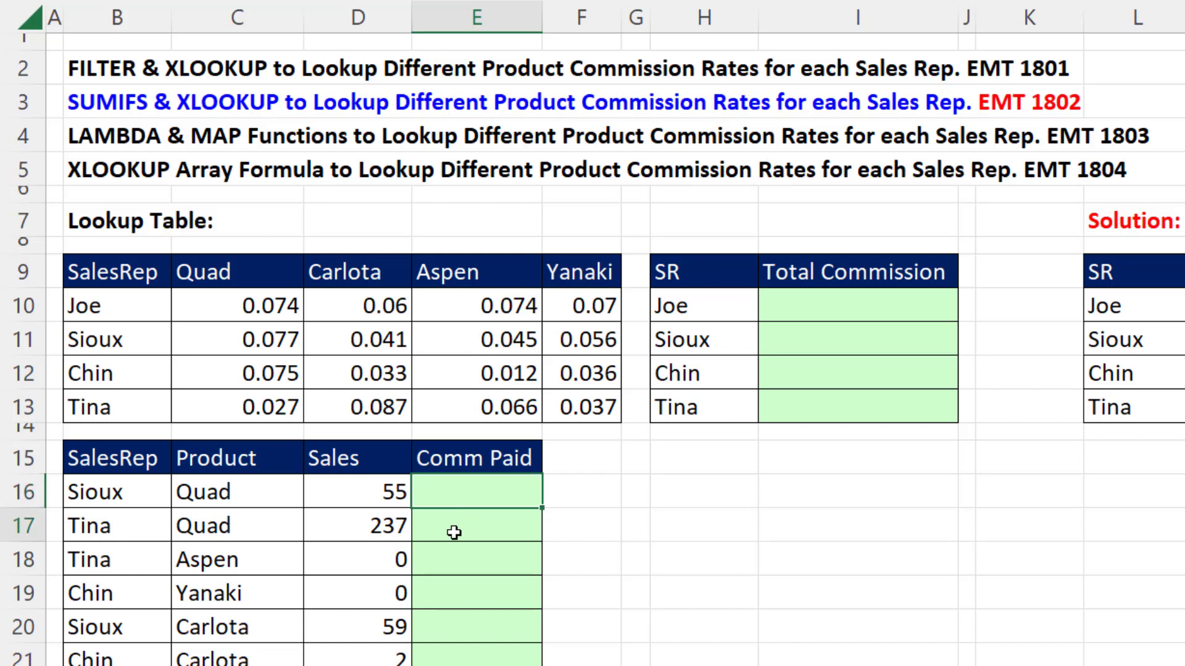
pyautogui.click(445, 558)
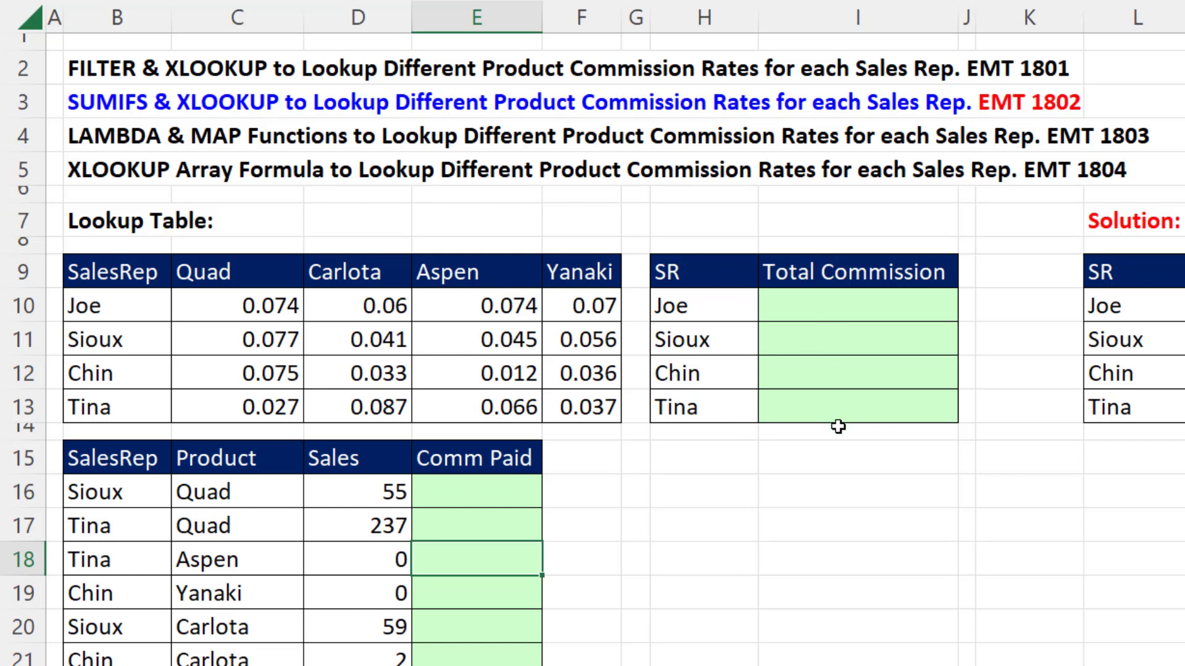
pyautogui.click(481, 492)
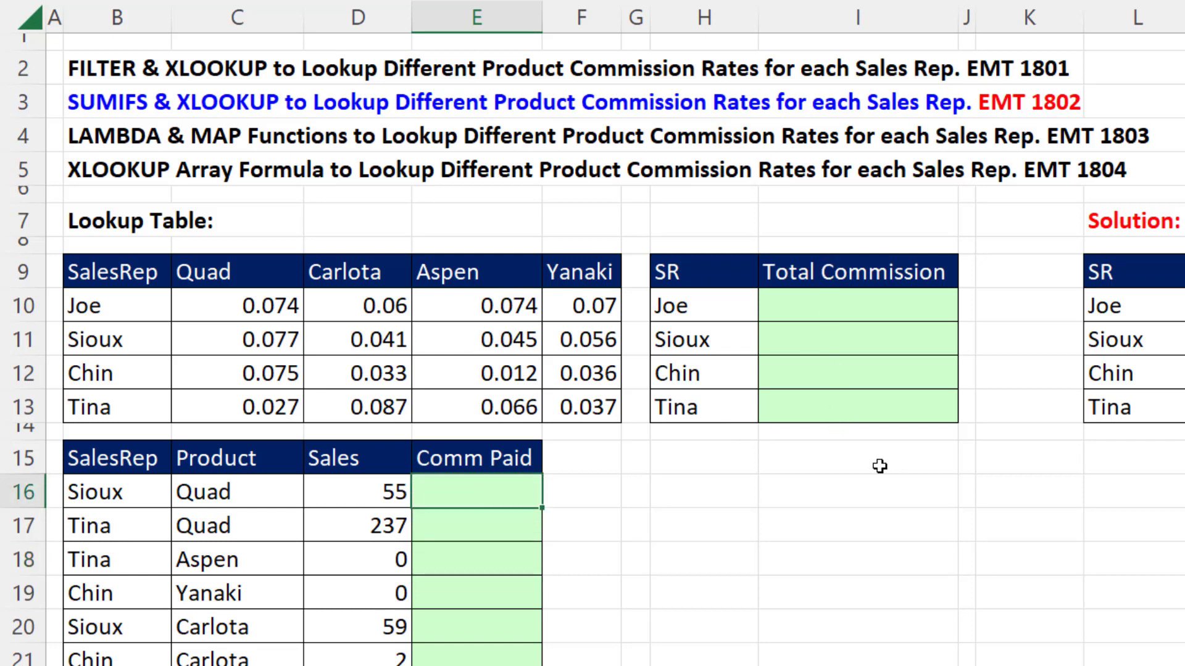
pyautogui.write('=')
# Enter =XLOOKUP(C16,$C$9:$F$9,C10:F13) in E16, spilling rates 0.074, 0.077, 0.075, 0.027.
pyautogui.write('xl')
pyautogui.press('Tab')
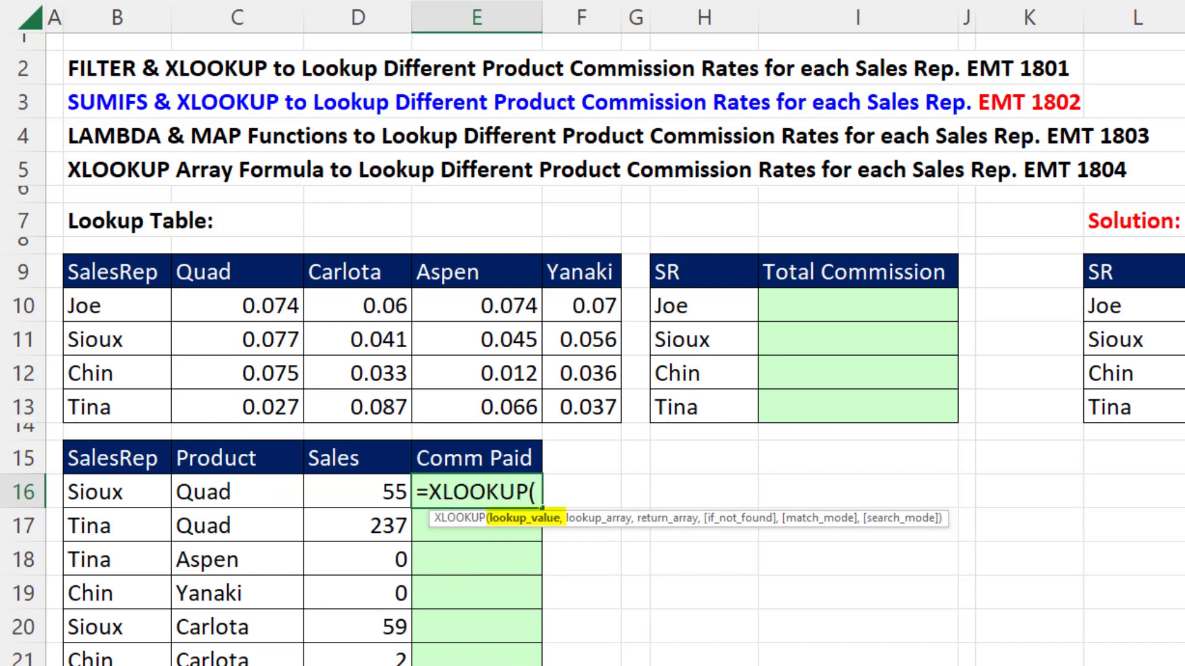
pyautogui.click(242, 495)
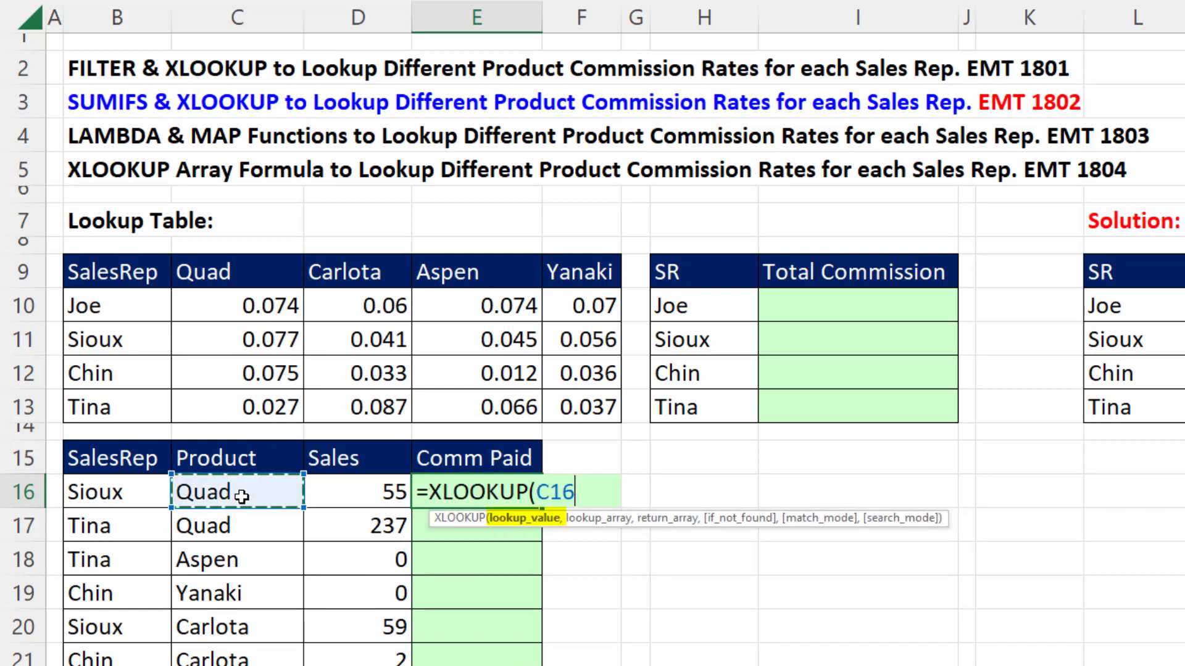
pyautogui.write(',')
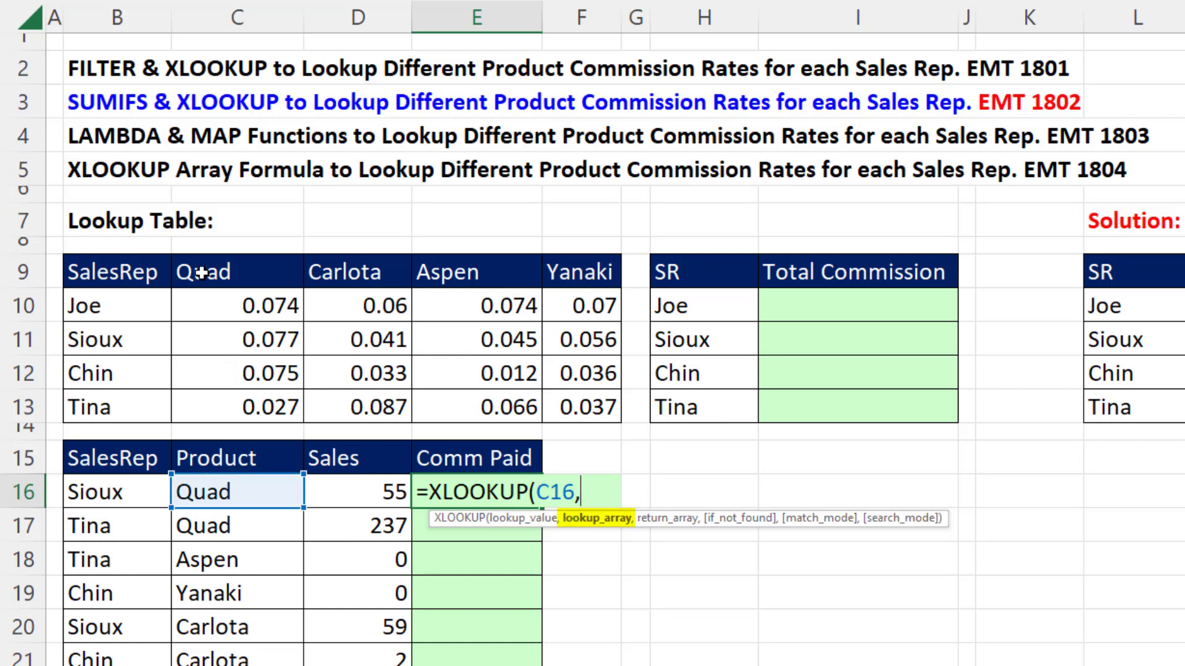
pyautogui.moveTo(198, 272); pyautogui.dragTo(585, 264)
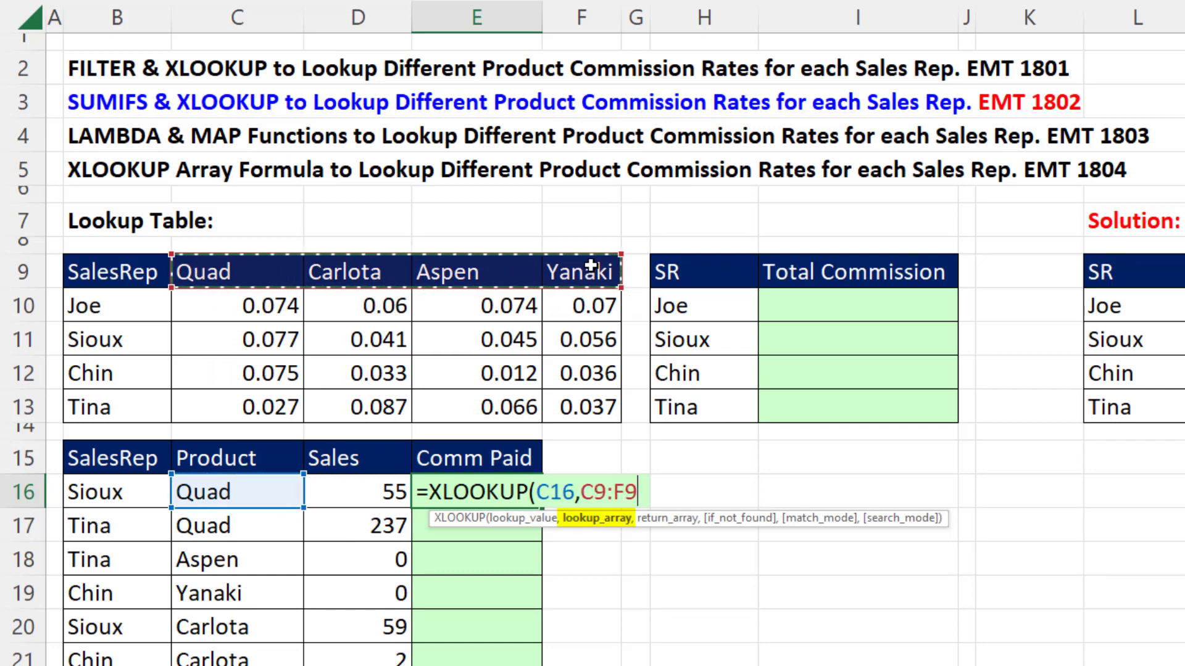
pyautogui.press('F4')
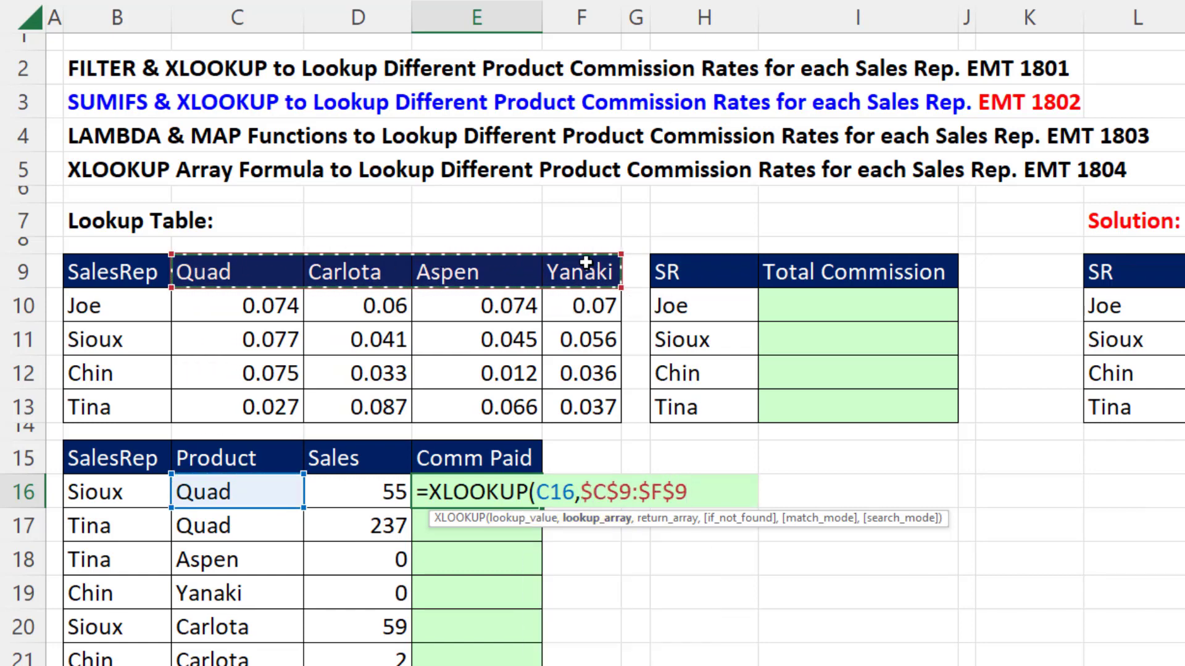
pyautogui.write(',')
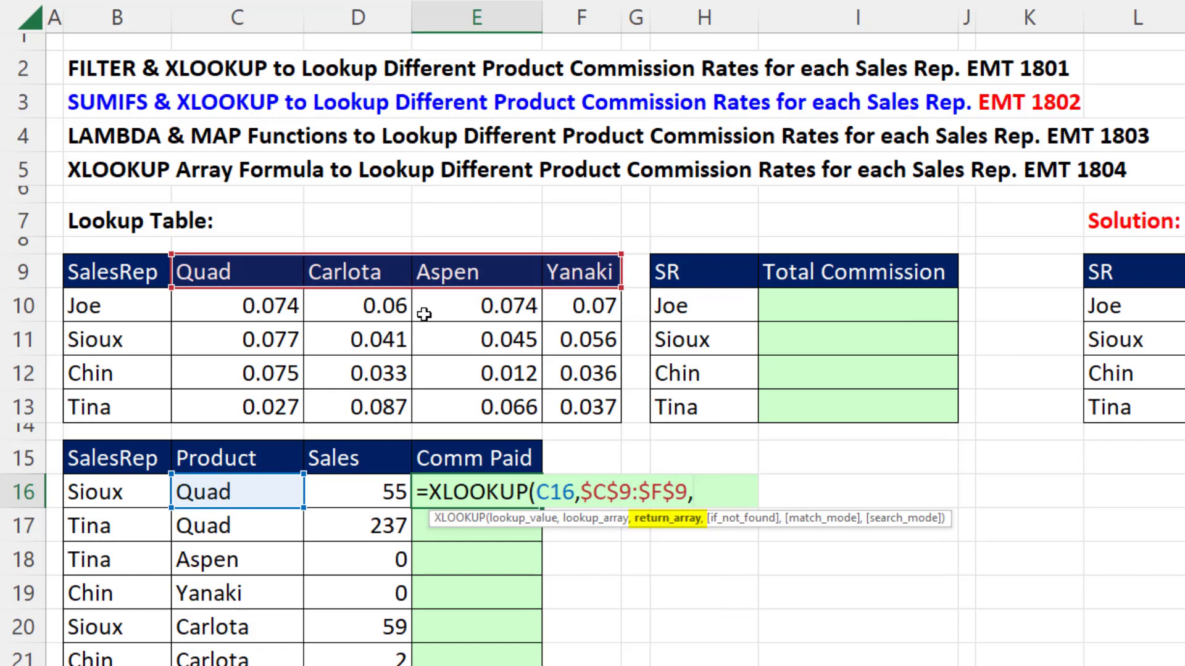
pyautogui.moveTo(226, 307)
pyautogui.mouseDown()
pyautogui.moveTo(554, 337)
pyautogui.moveTo(556, 406)
pyautogui.mouseUp()
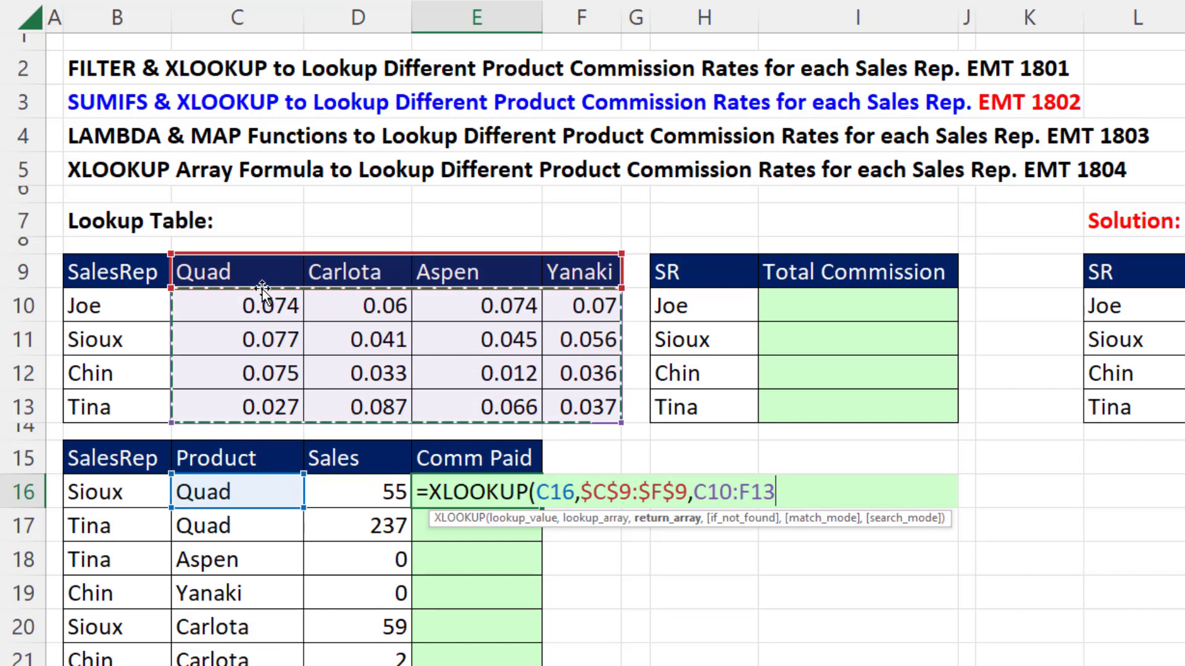
pyautogui.write(')')
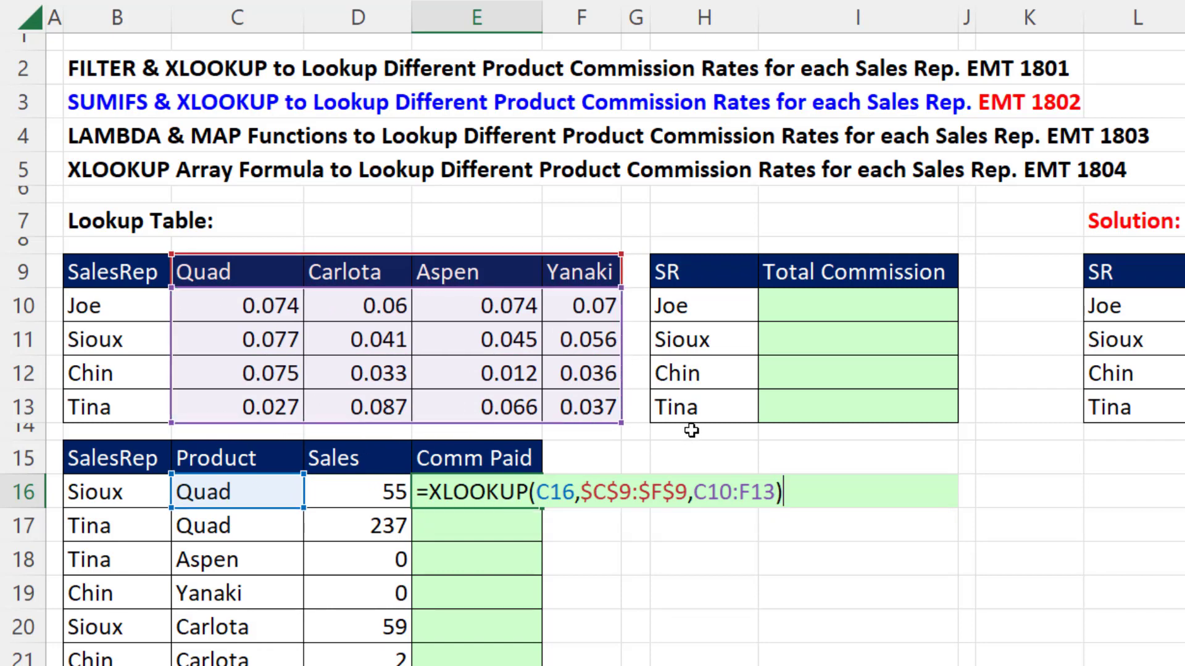
pyautogui.press('Return')
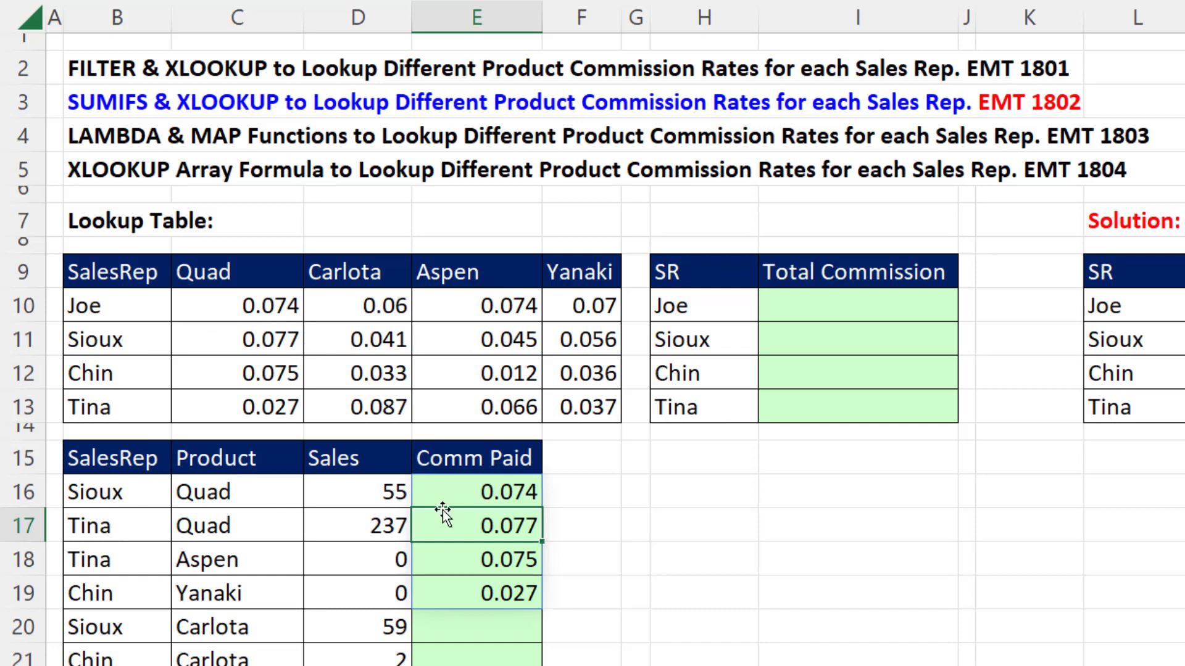
pyautogui.click(456, 493)
# Wrap the E16 formula in an outer XLOOKUP matching rep B16 against B10:B13.
pyautogui.press('F2')
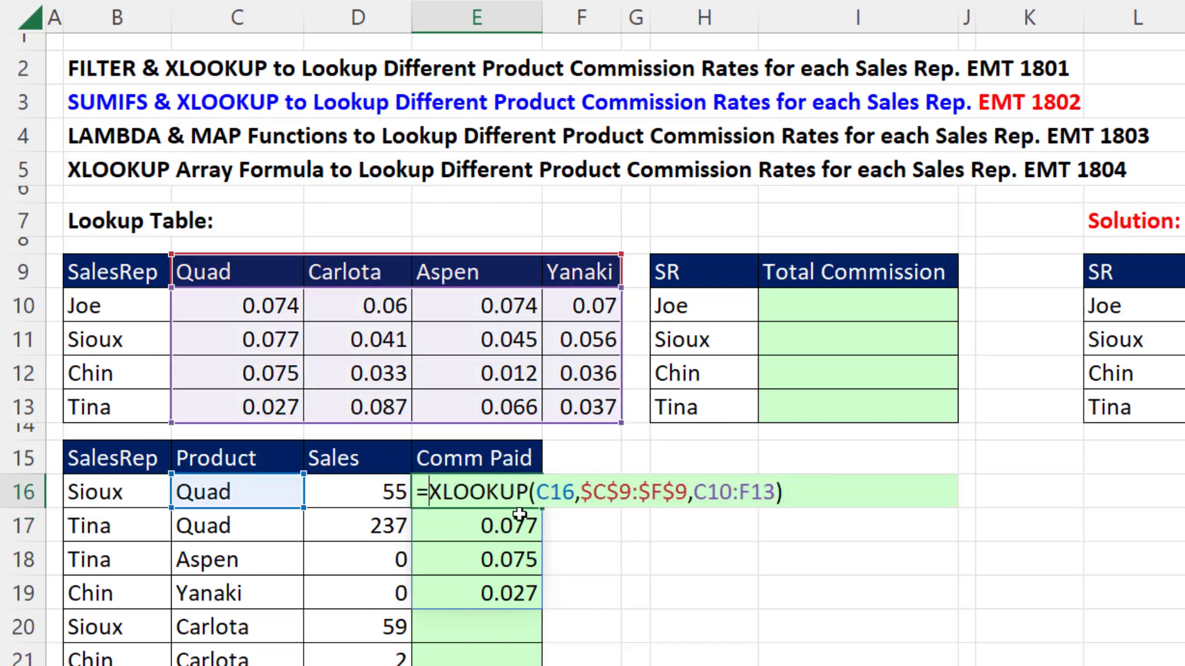
pyautogui.write('xl')
pyautogui.press('Tab')
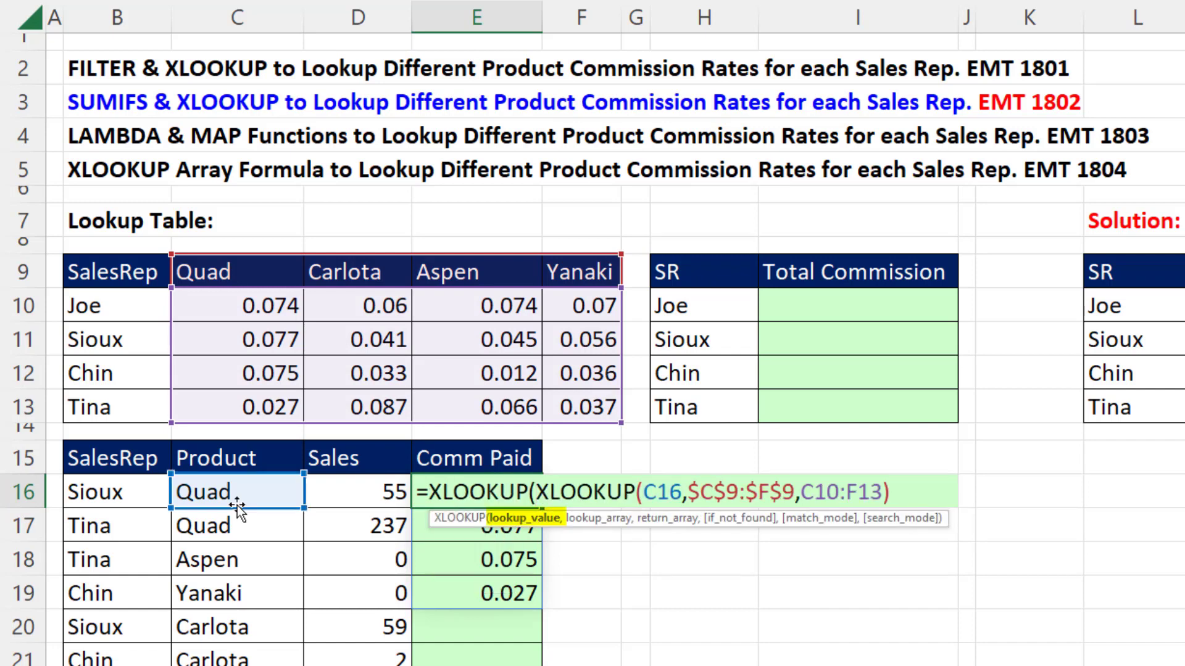
pyautogui.click(127, 484)
pyautogui.write(',')
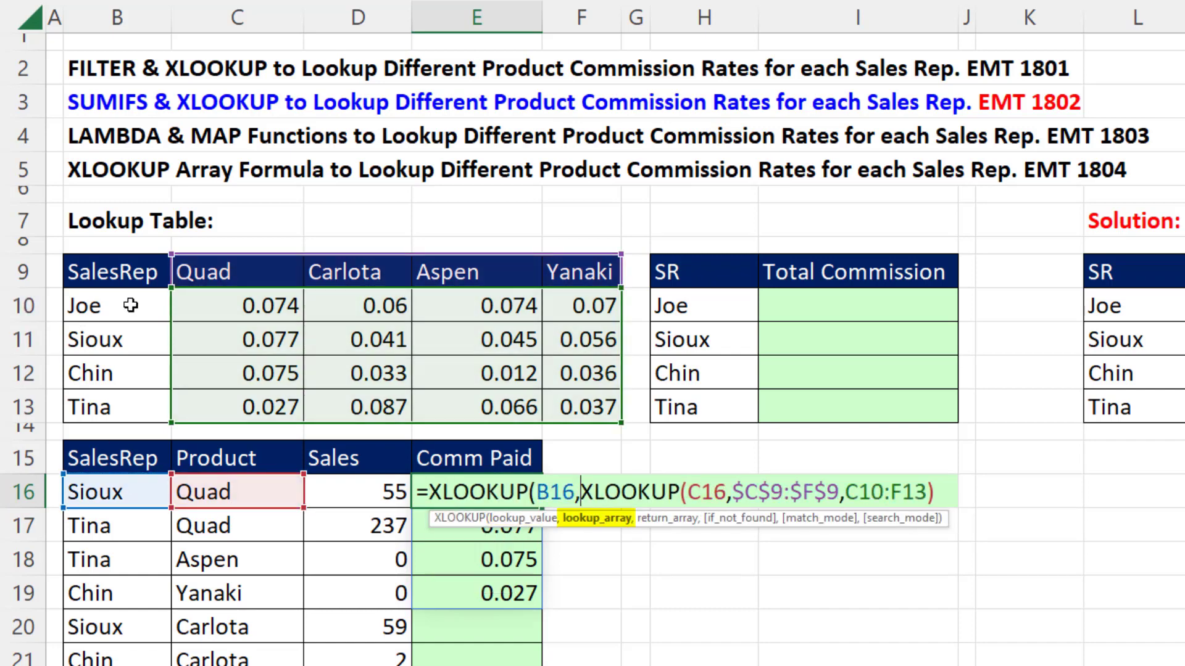
pyautogui.moveTo(133, 305); pyautogui.dragTo(137, 404)
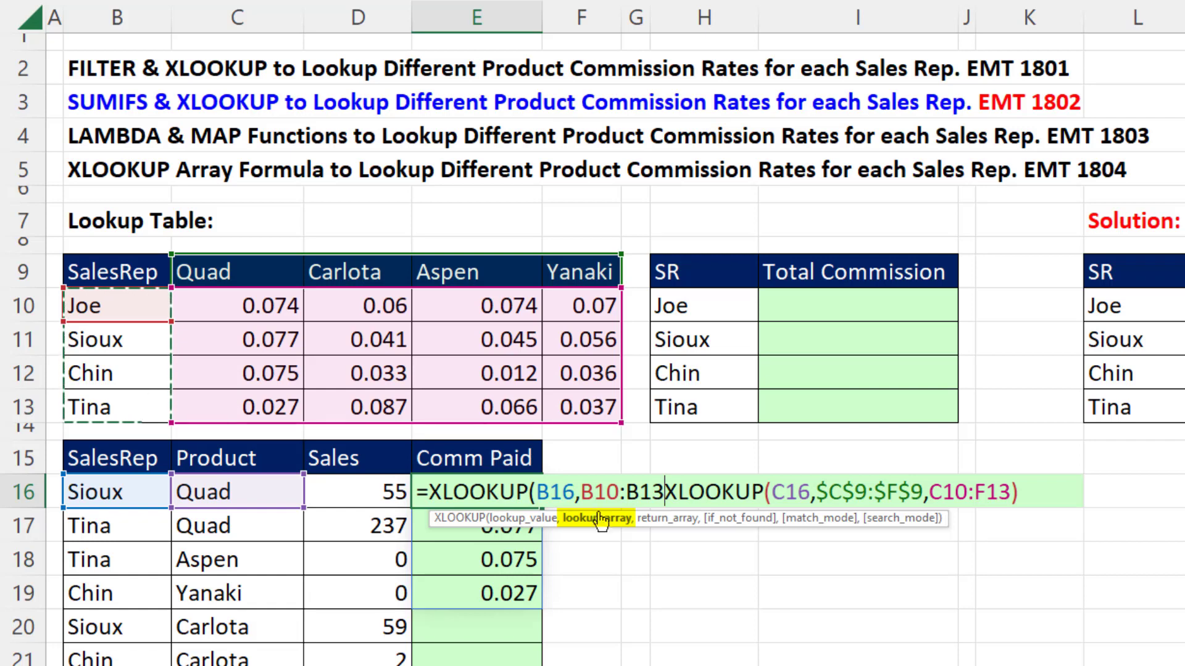
pyautogui.write(',')
pyautogui.click(668, 518)
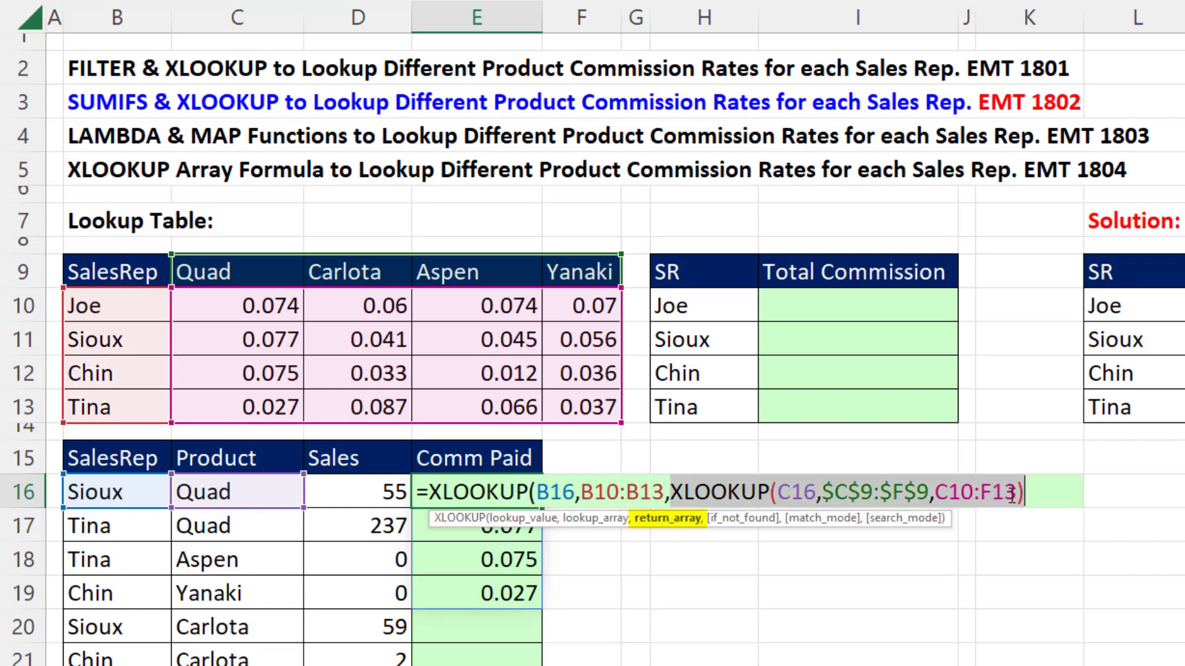
pyautogui.click(1033, 494)
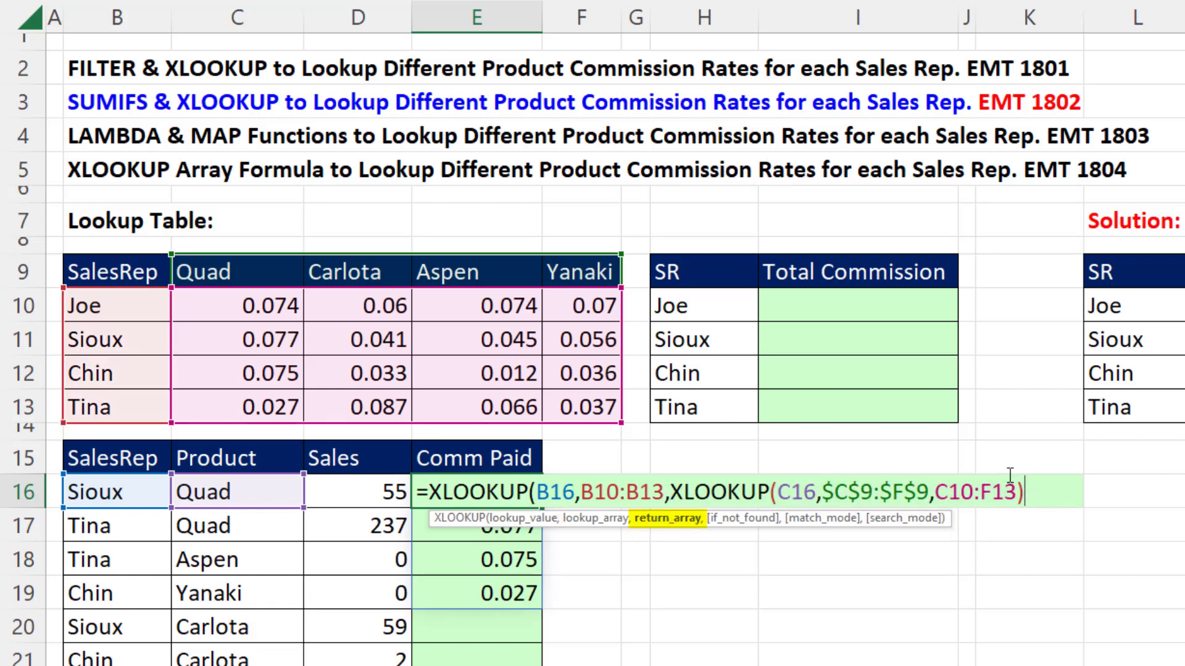
pyautogui.write(')')
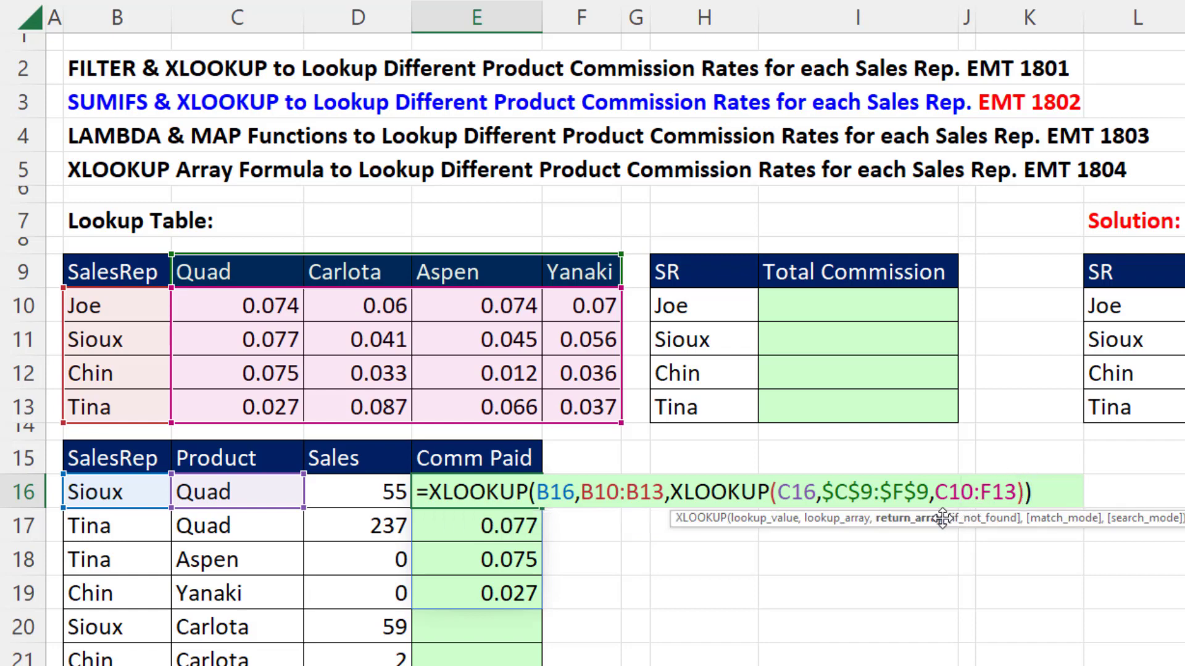
# Make C10:F13 and B10:B13 absolute and commit, returning Sioux's Quad rate 0.077.
pyautogui.click(910, 520)
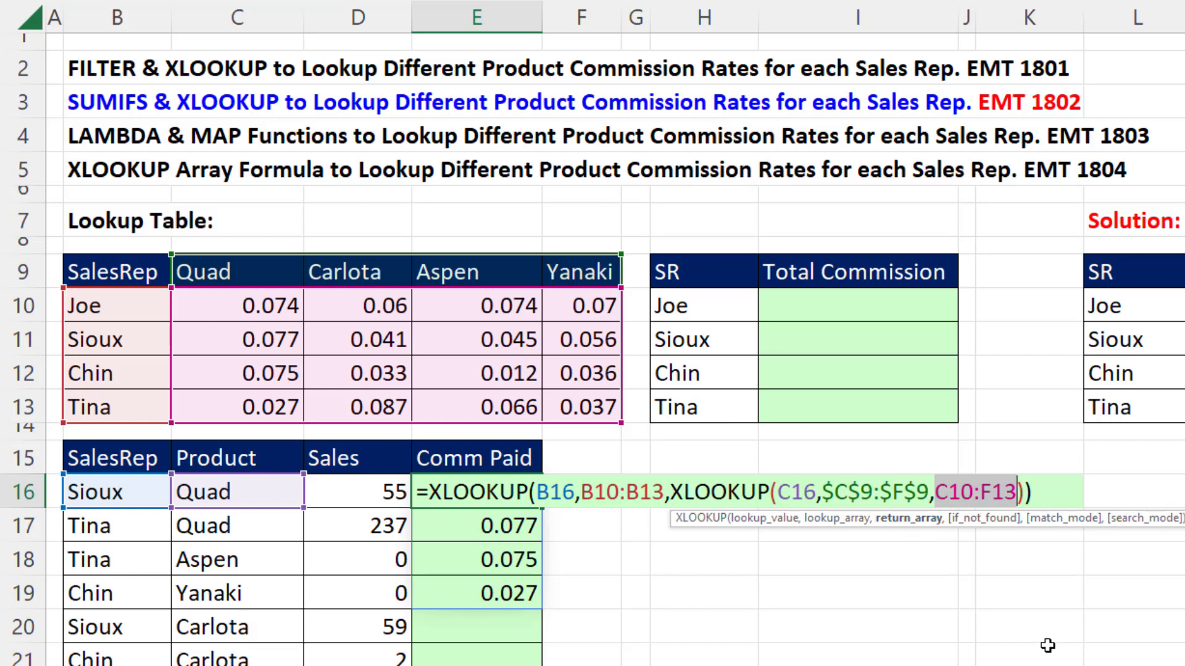
pyautogui.press('F4')
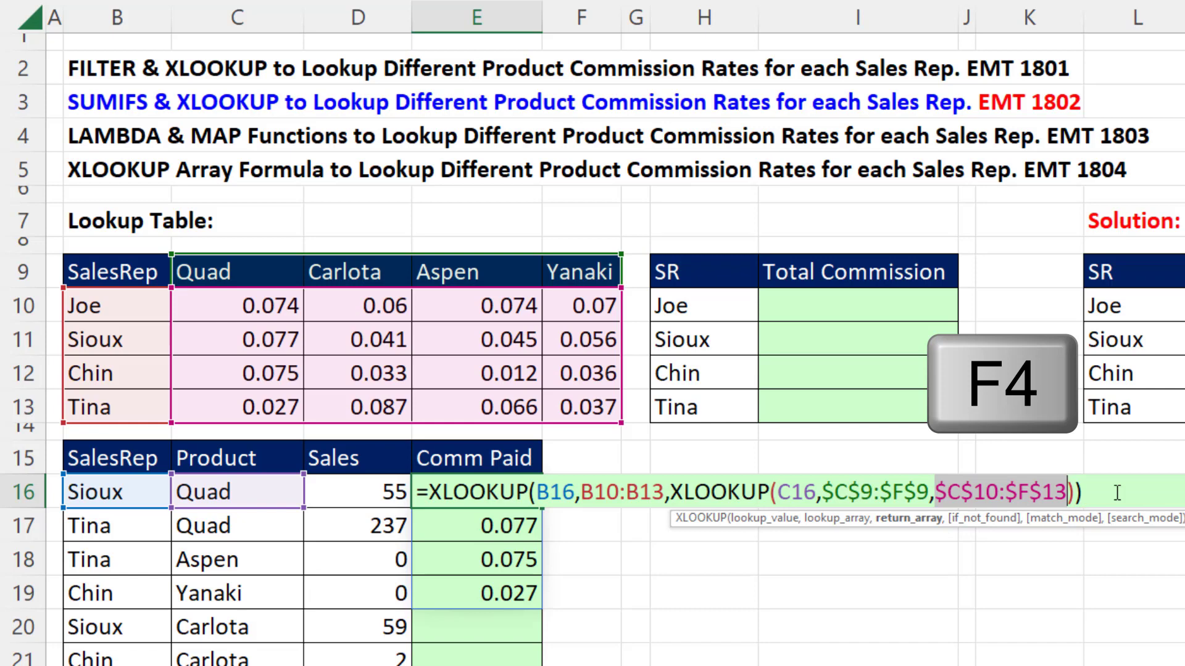
pyautogui.click(595, 494)
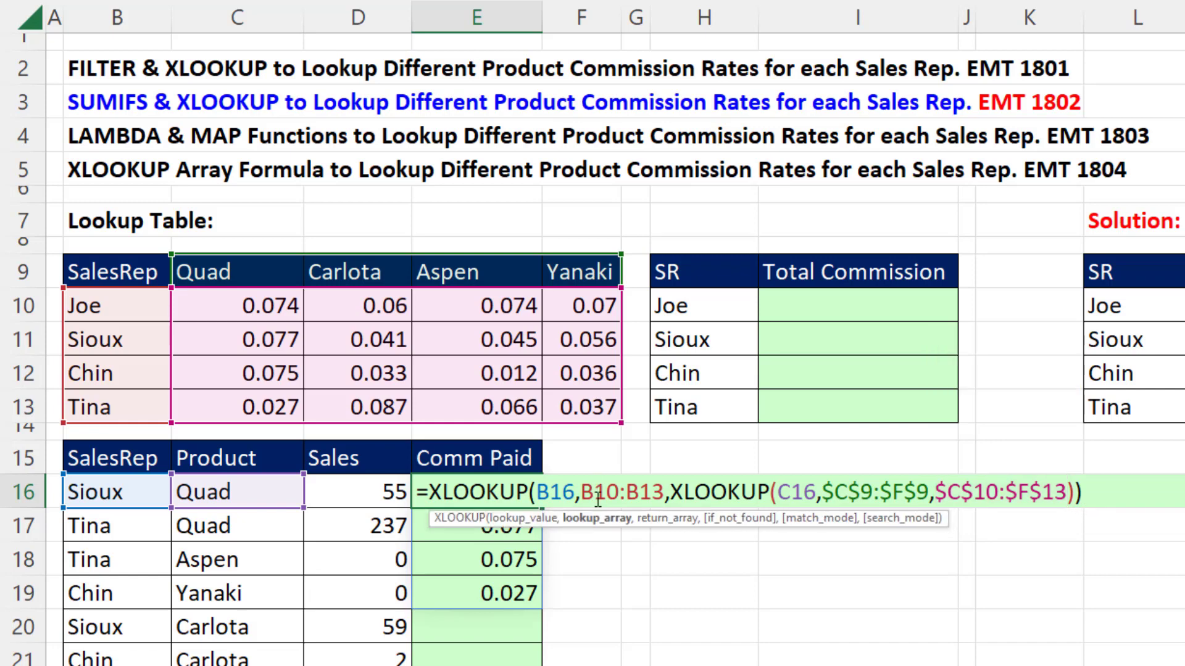
pyautogui.moveTo(580, 493); pyautogui.dragTo(664, 494)
pyautogui.press('F4')
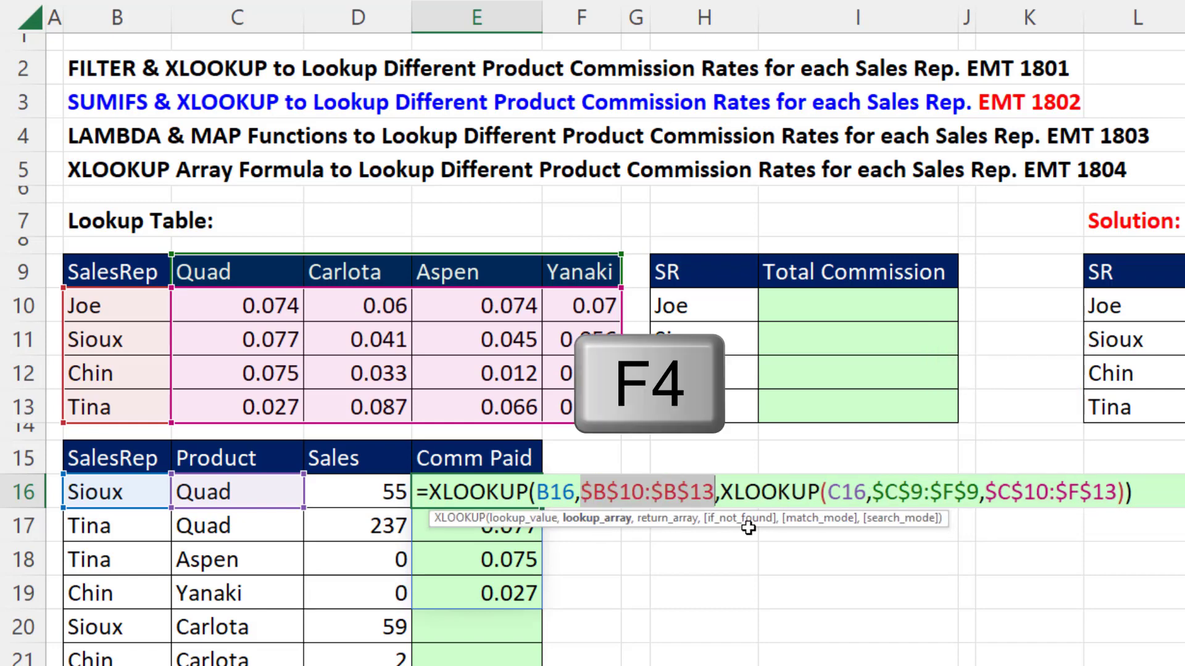
pyautogui.hotkey('ctrl', 'Return')
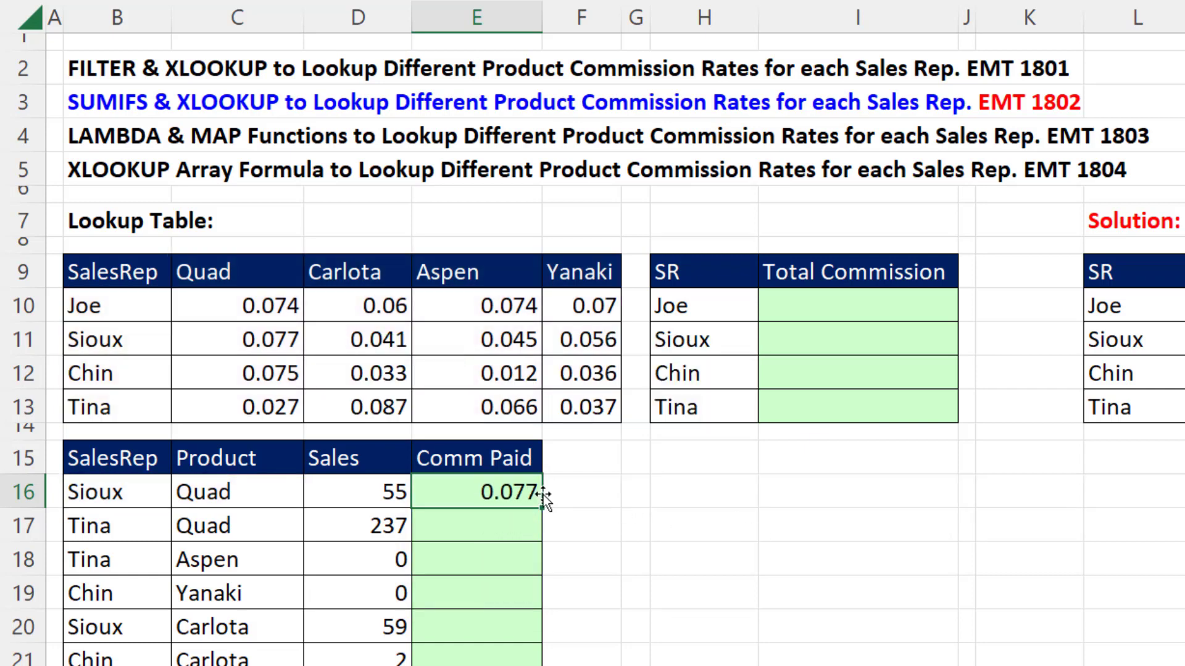
# Fill the nested XLOOKUP down the Comm Paid column and check the row 19 formula.
pyautogui.doubleClick(543, 510)
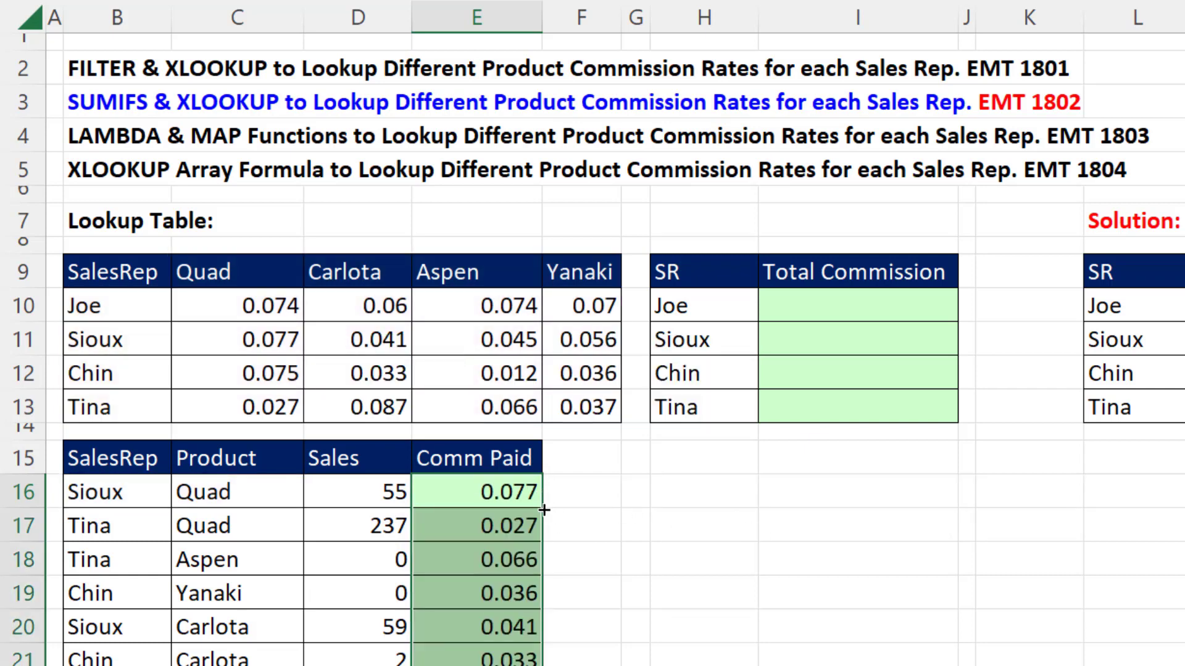
pyautogui.click(502, 593)
pyautogui.press('F2')
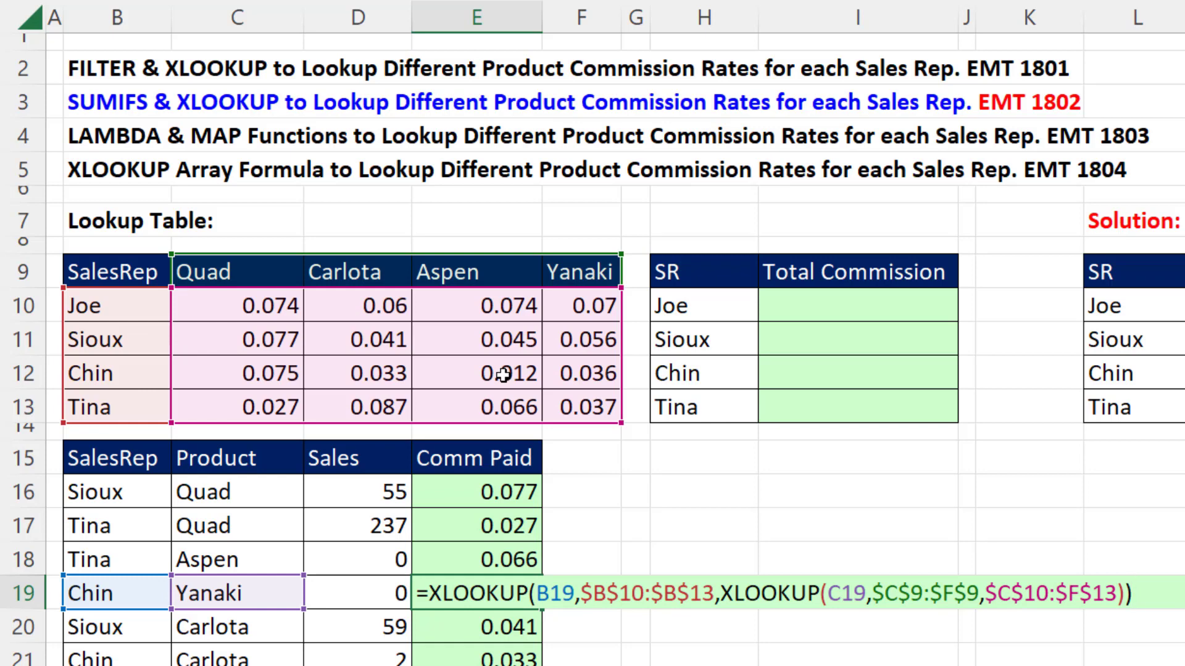
pyautogui.press('Escape')
# Multiply the E16 rate by D16 sales and fill down, giving 4.235, 6.399, 0, 0, 2.419, 0.066.
pyautogui.click(528, 489)
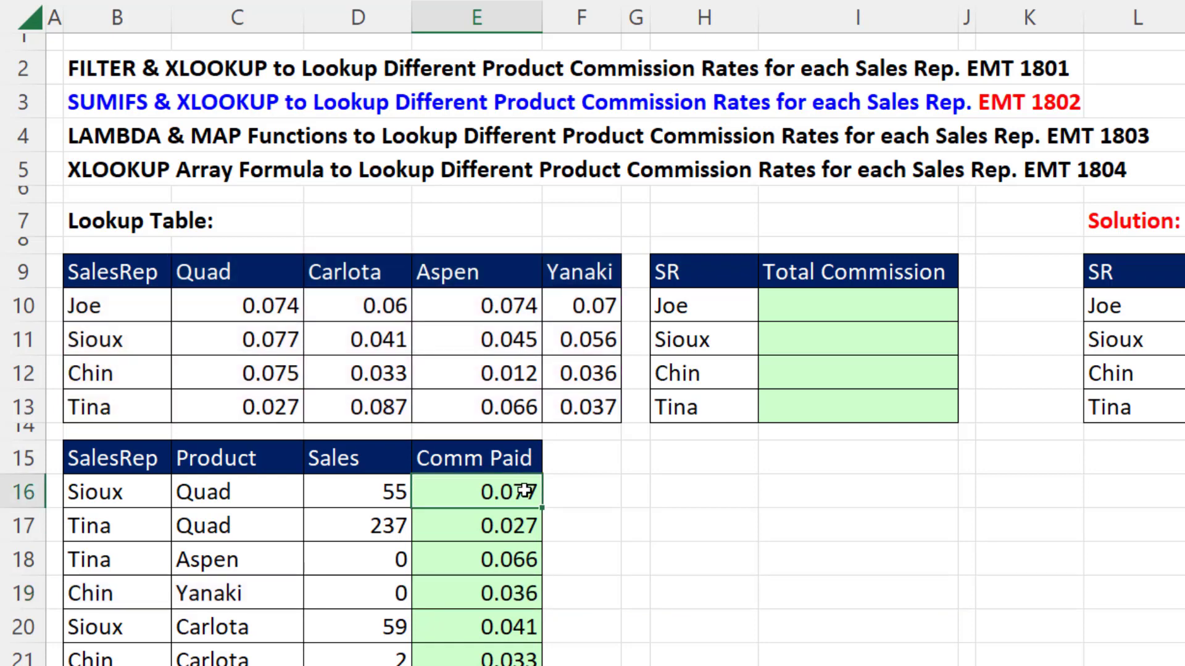
pyautogui.press('F2')
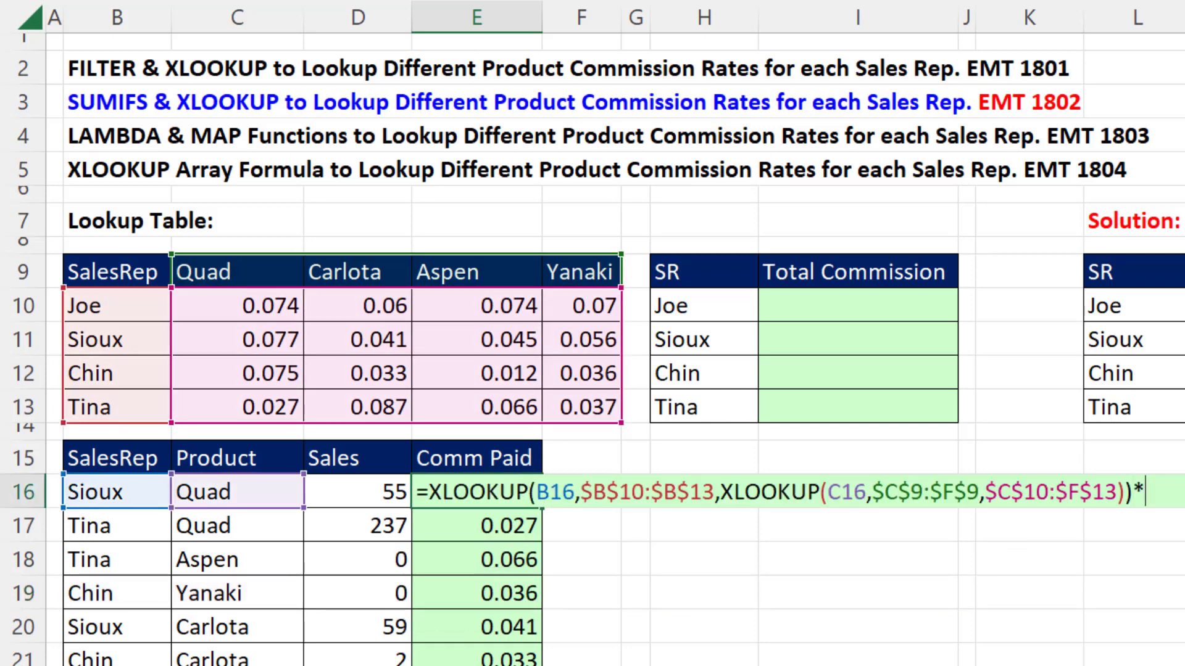
pyautogui.click(373, 500)
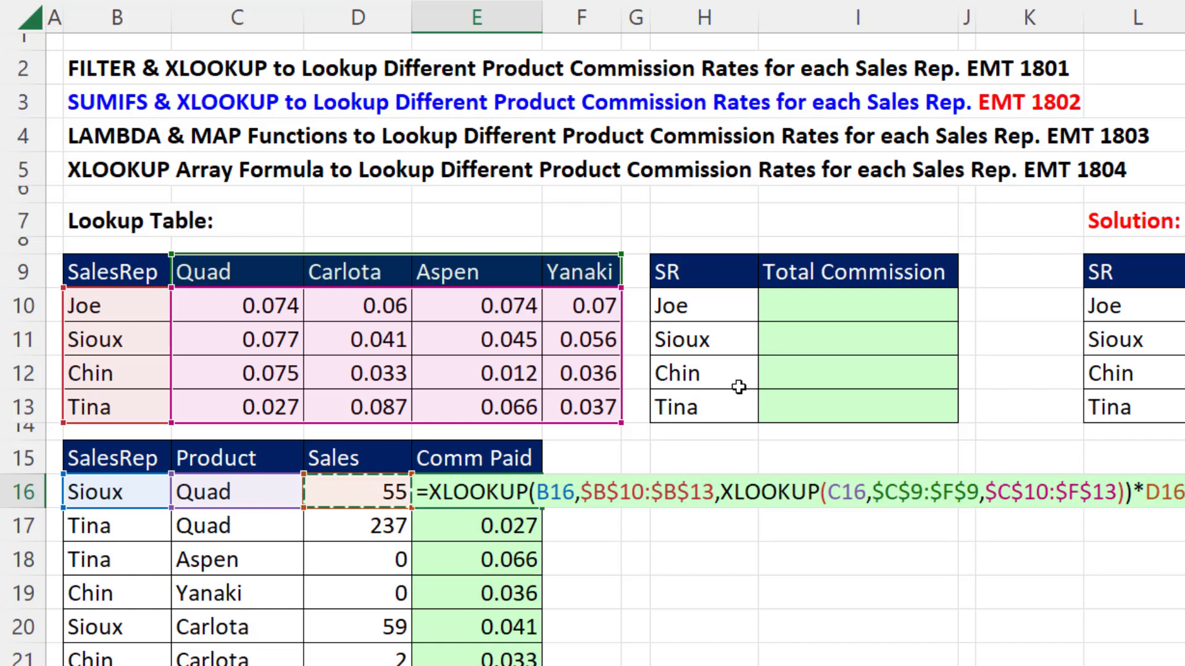
pyautogui.hotkey('ctrl', 'Return')
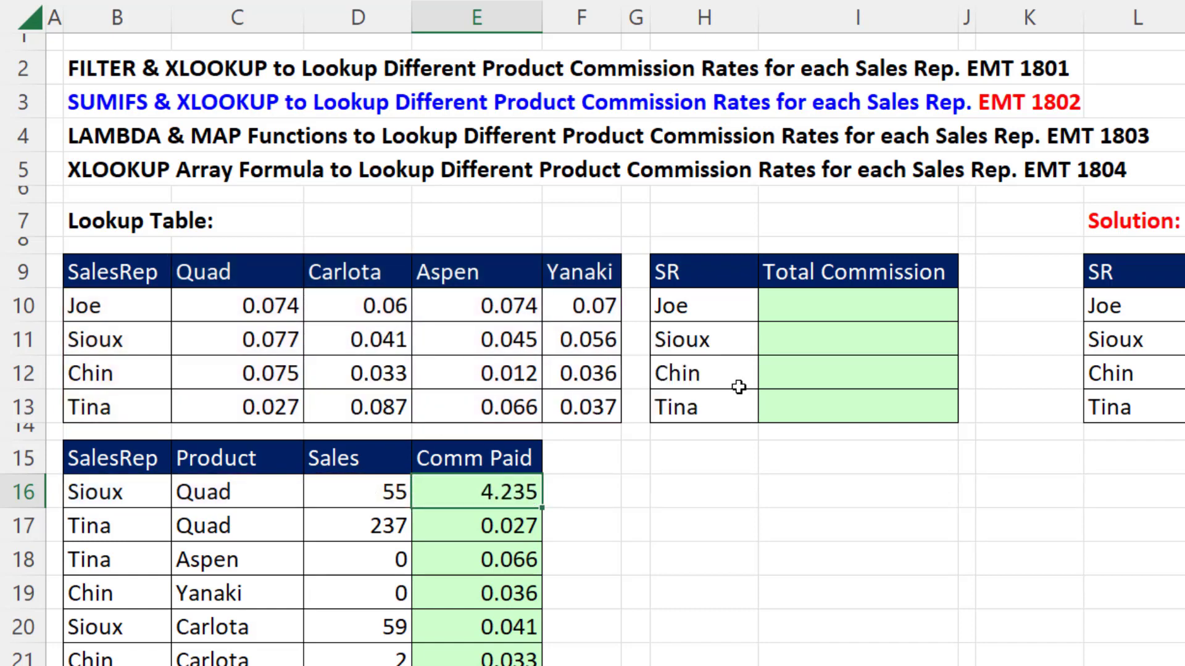
pyautogui.doubleClick(541, 510)
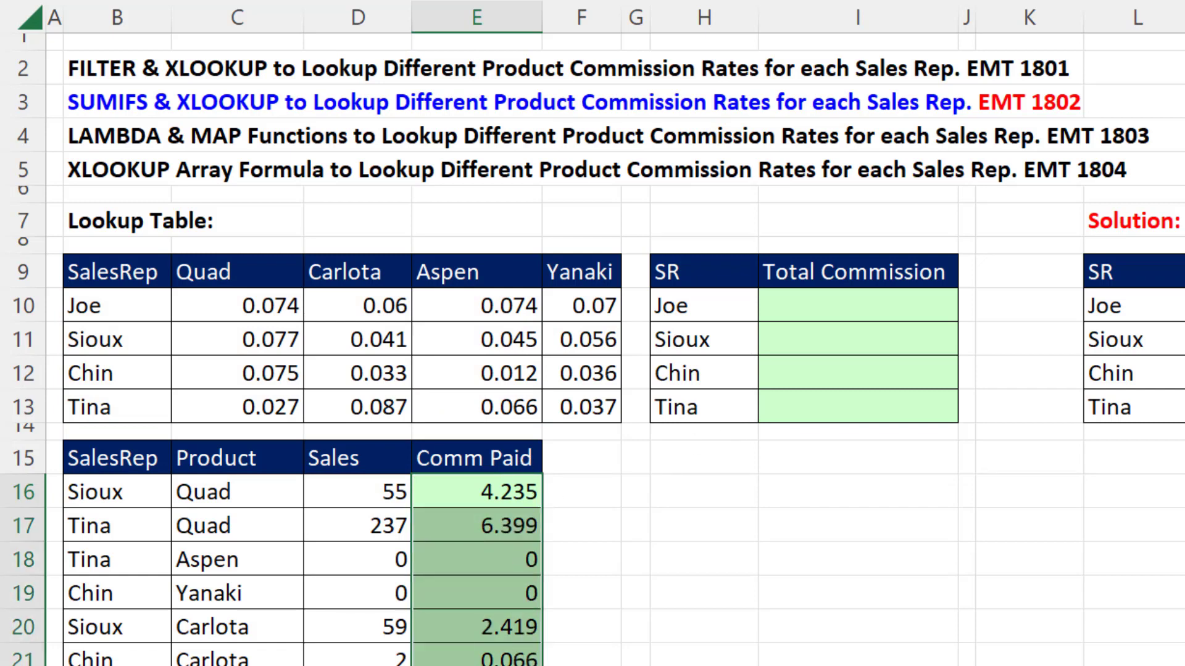
pyautogui.click(791, 307)
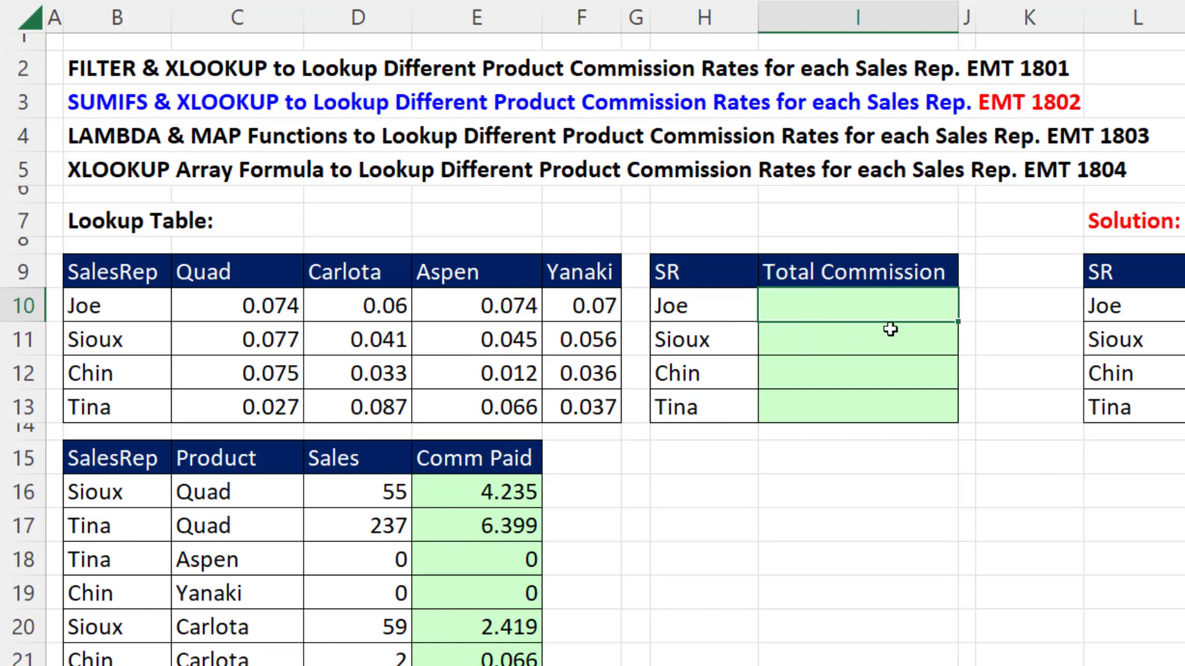
# Enter =SUMIFS($E$16:$E$71,$B$16:$B$71,H10) in I10 for Joe's total commission, 18.848.
pyautogui.write('=sumi')
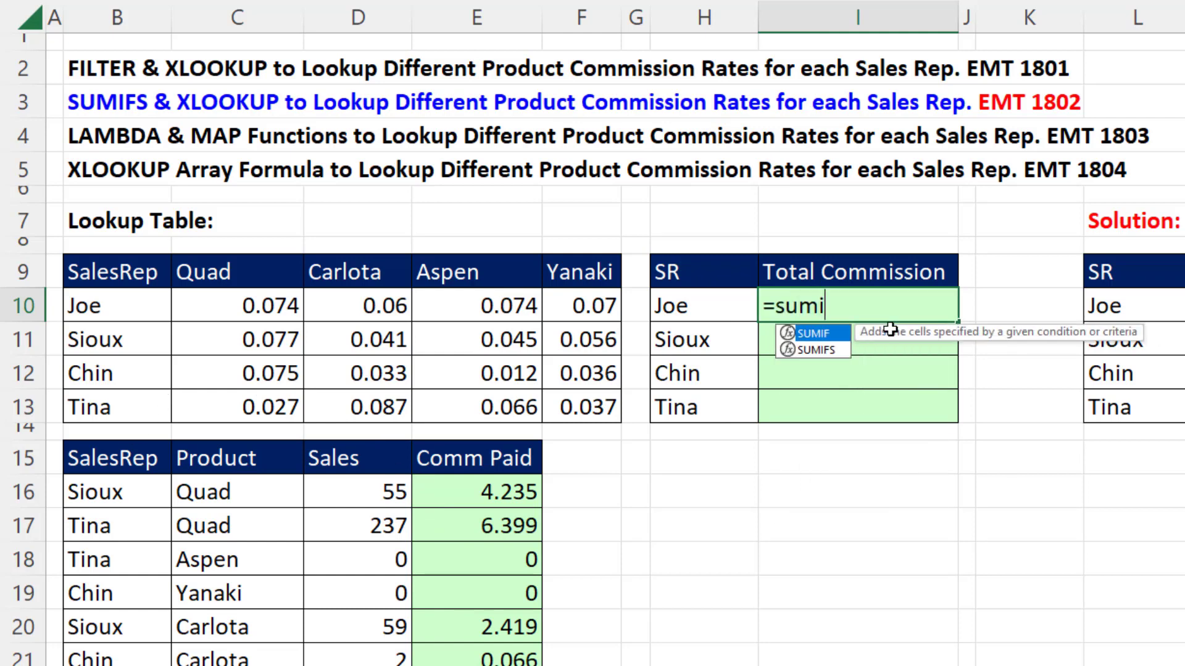
pyautogui.write('fs')
pyautogui.press('Tab')
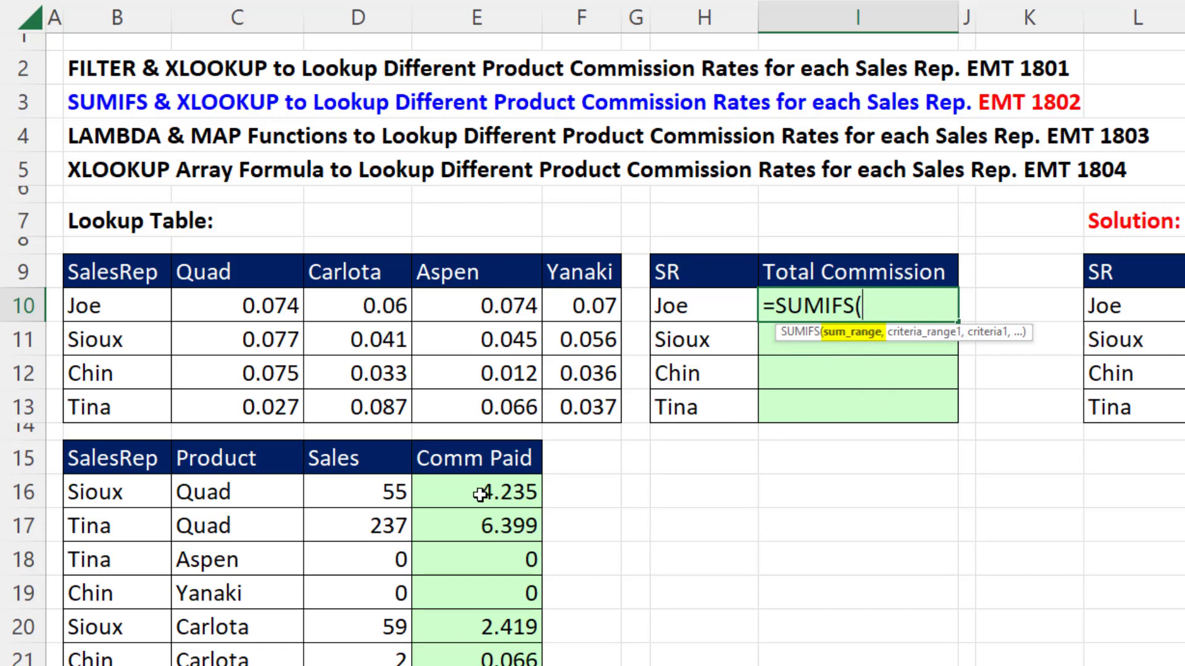
pyautogui.click(484, 493)
pyautogui.hotkey('ctrl', 'shift', 'Down')
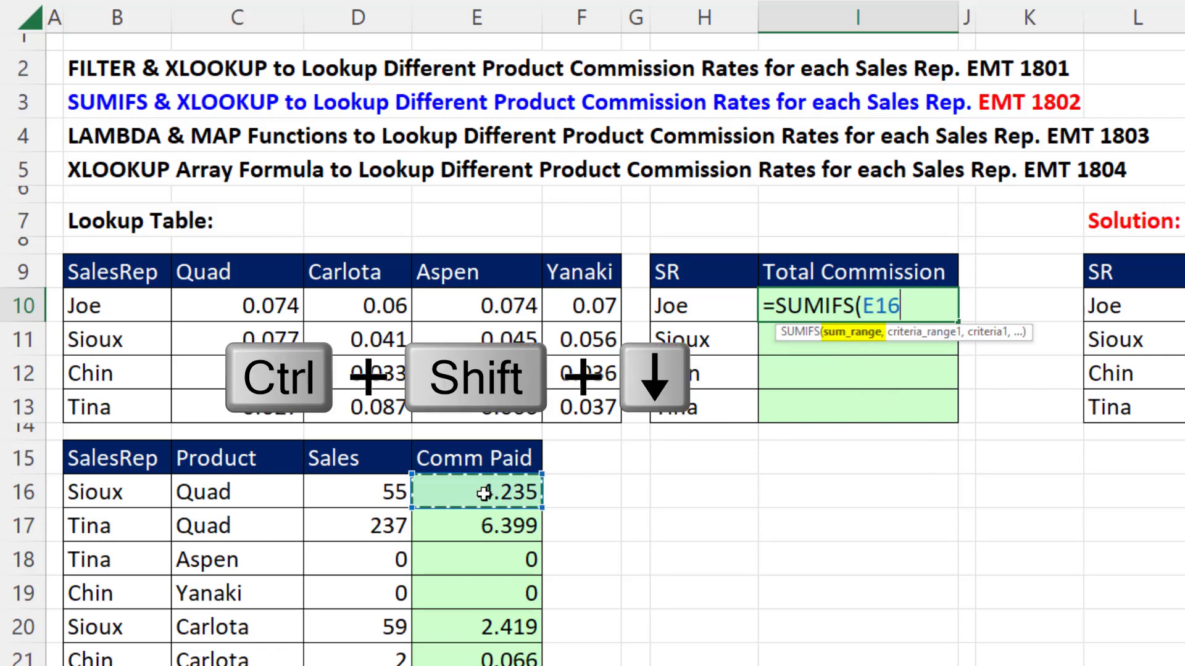
pyautogui.press('F4')
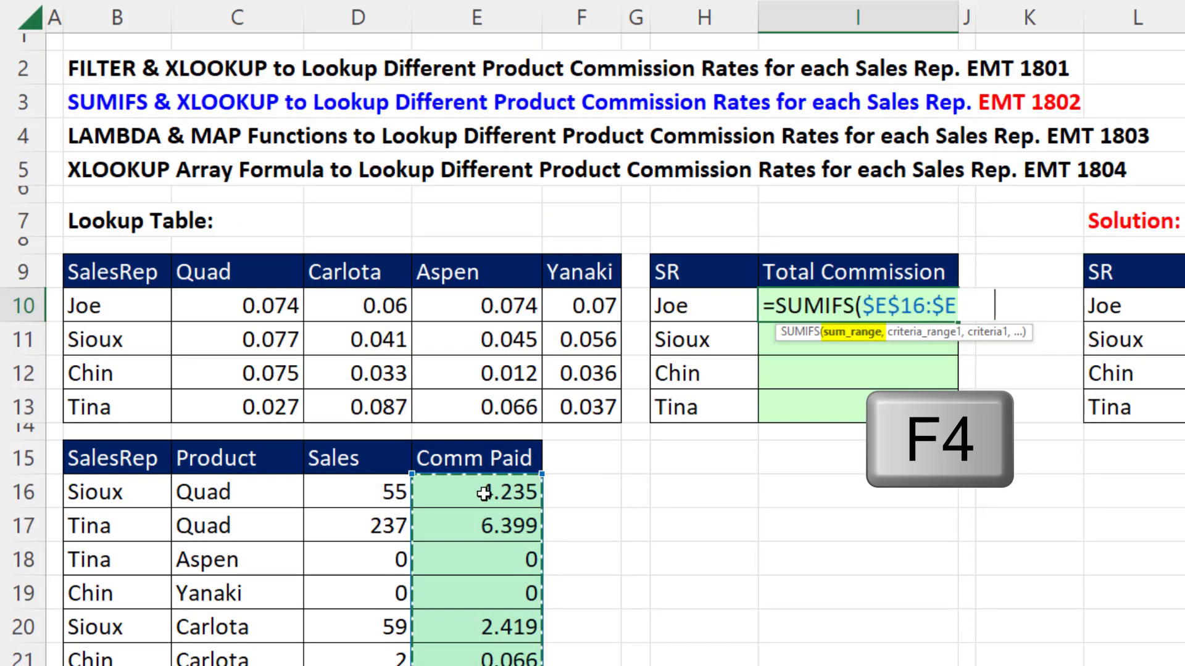
pyautogui.write('$71,')
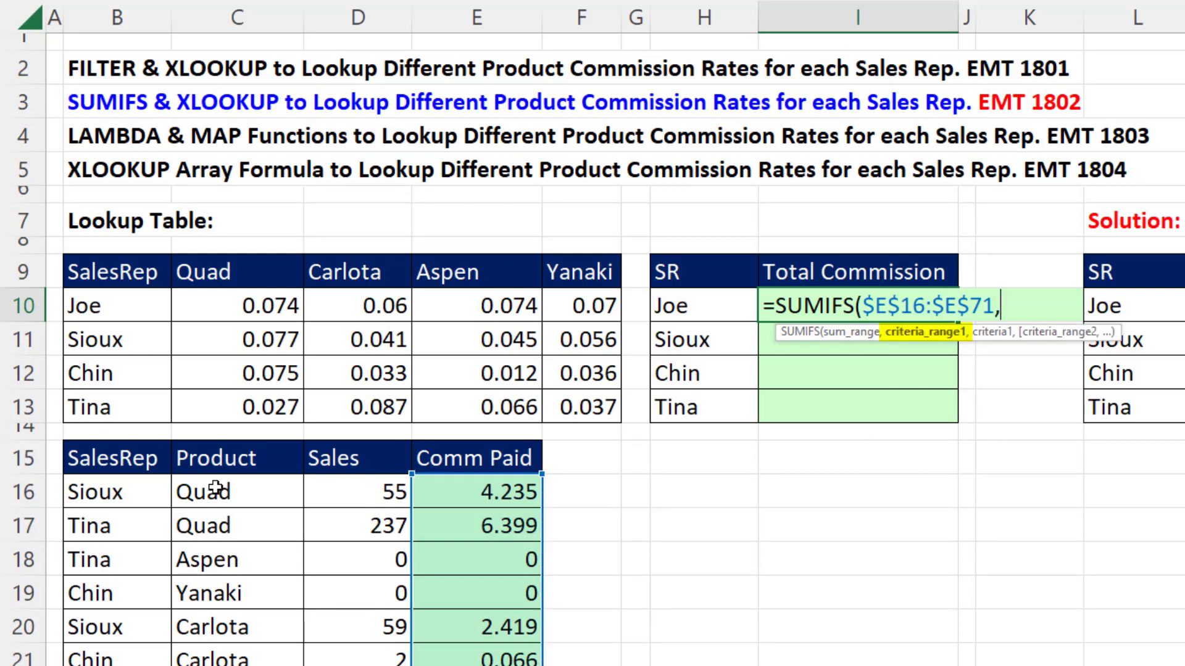
pyautogui.click(158, 494)
pyautogui.hotkey('ctrl', 'shift', 'Down')
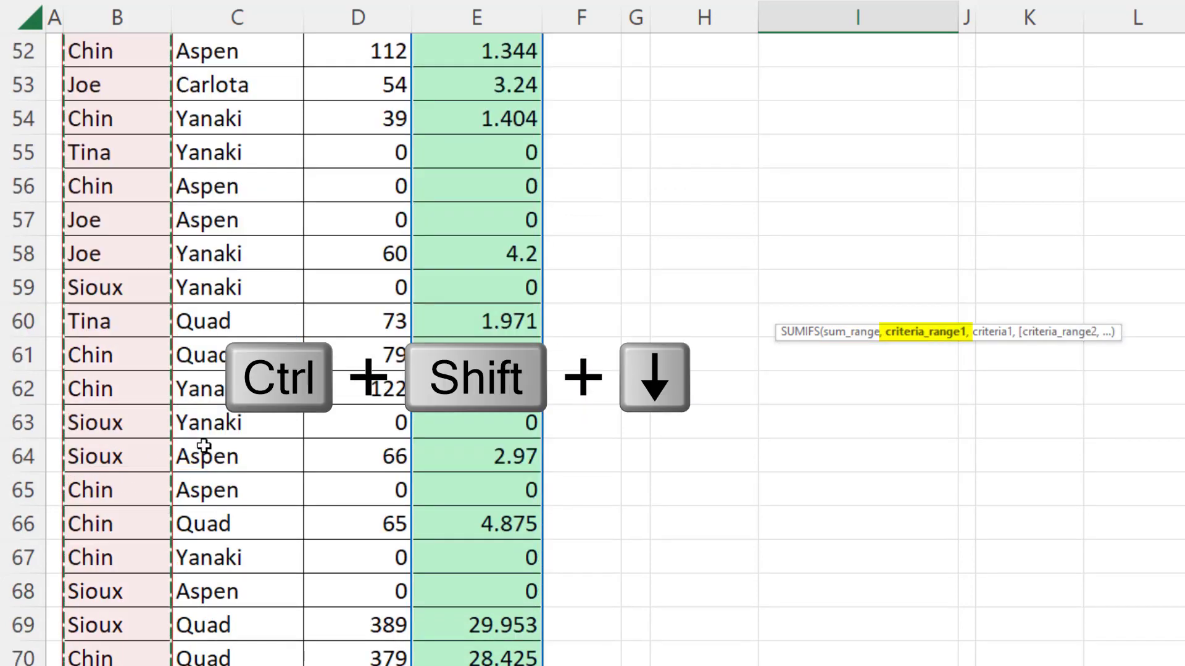
pyautogui.press('F4')
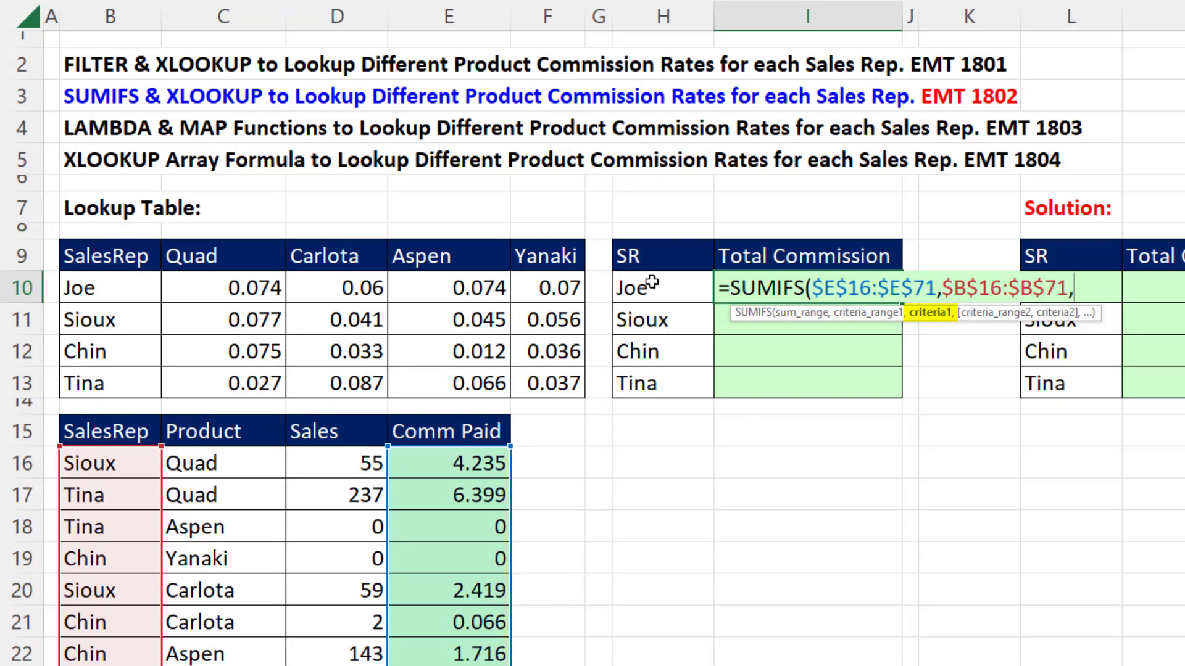
pyautogui.click(652, 285)
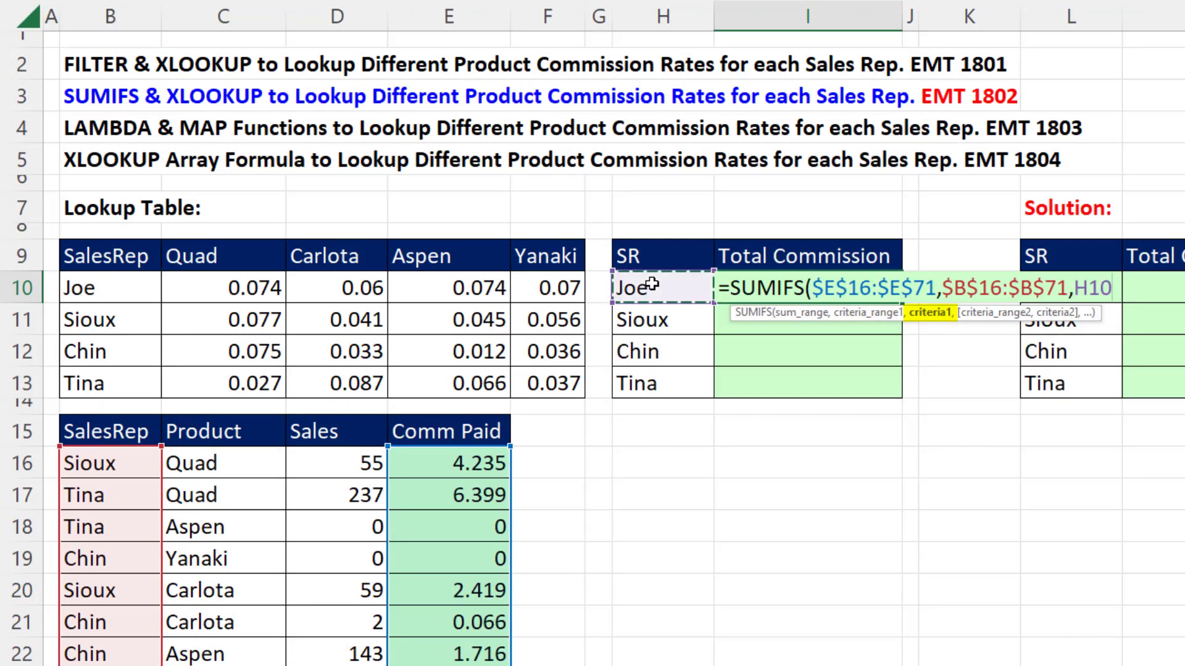
pyautogui.write(')')
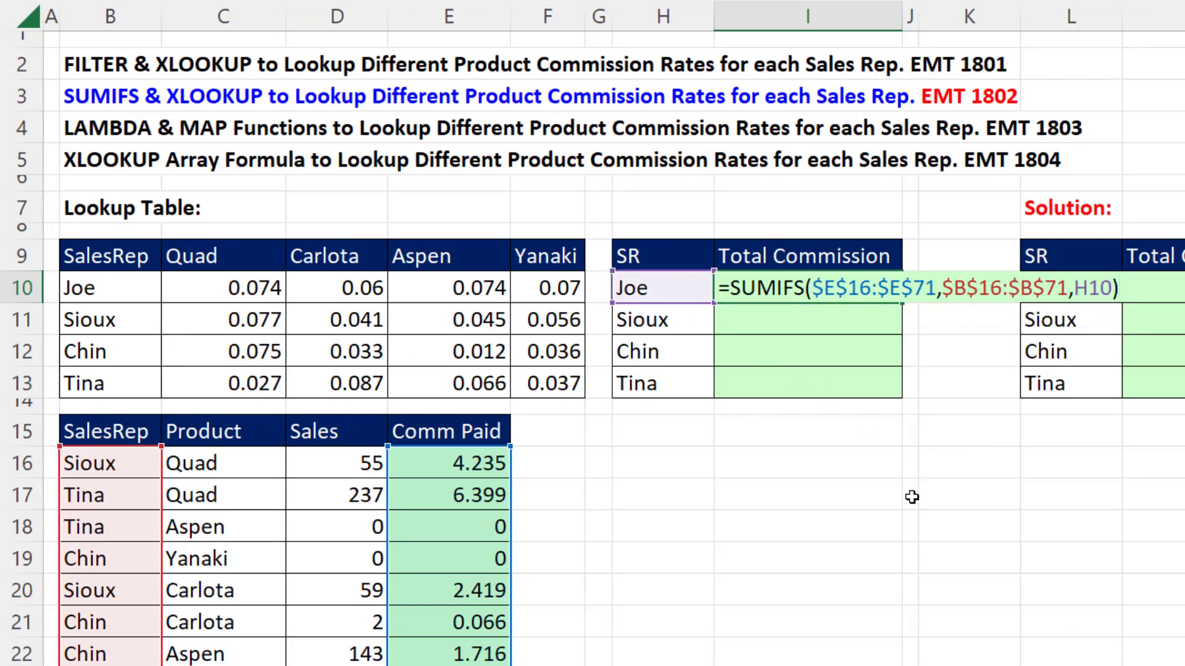
pyautogui.hotkey('ctrl', 'Return')
# Fill the SUMIFS down to I13, giving Sioux 94.227, Chin 72.126, Tina 20.829.
pyautogui.doubleClick(902, 302)
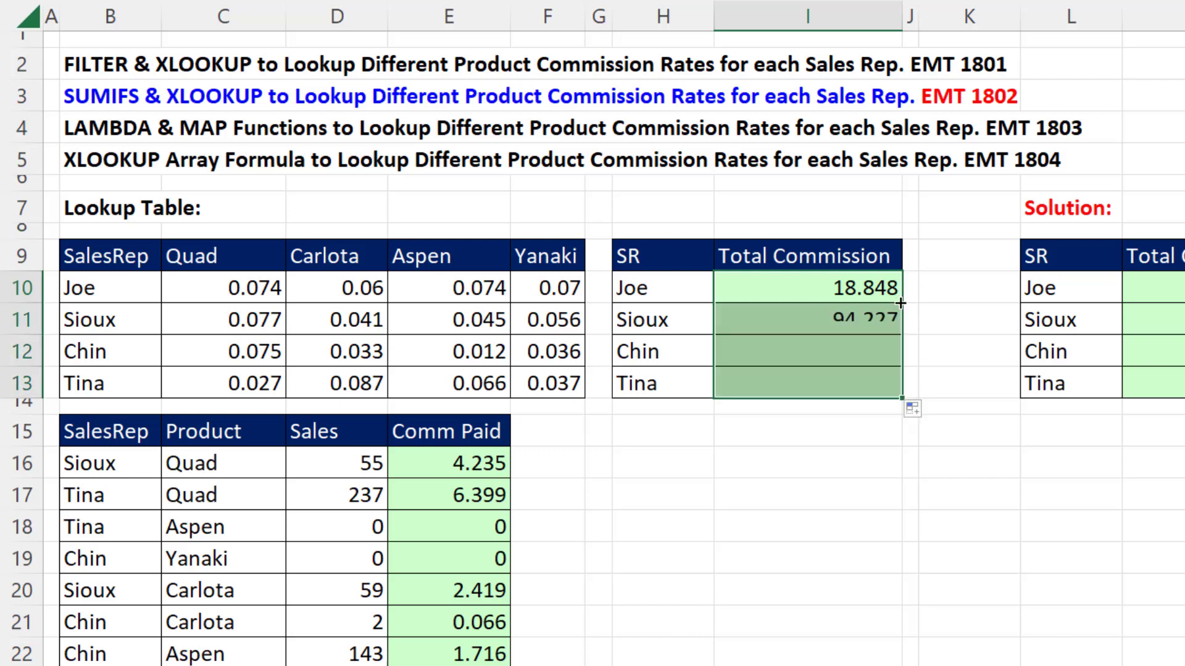
pyautogui.press('F2')
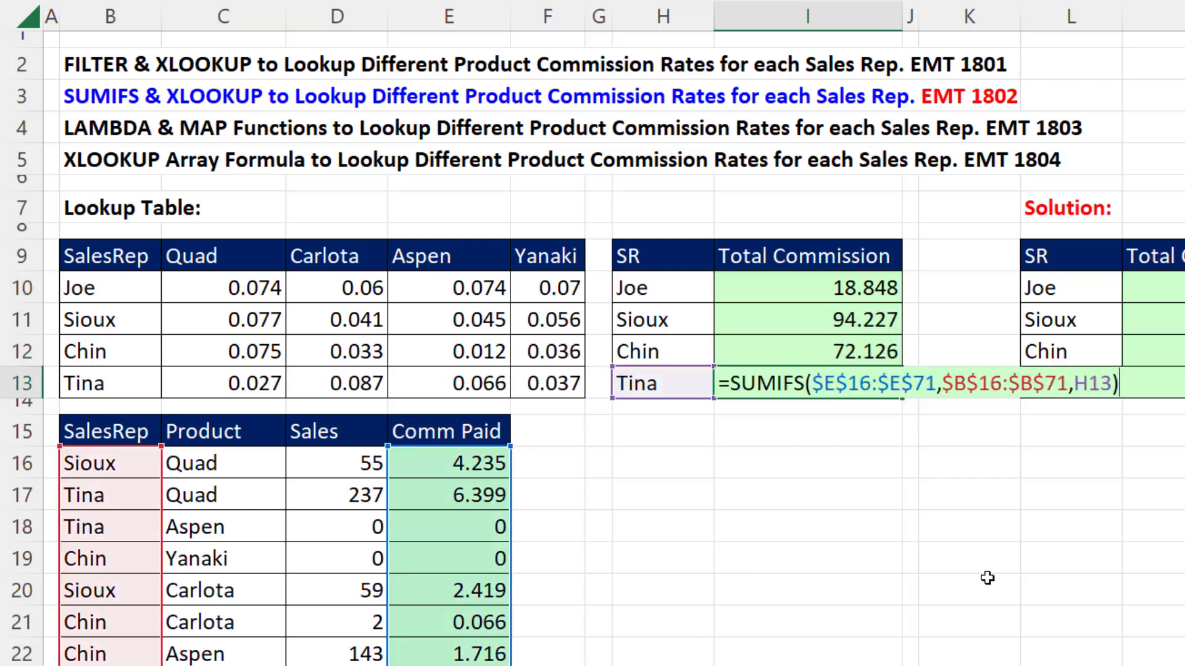
pyautogui.press('Return')
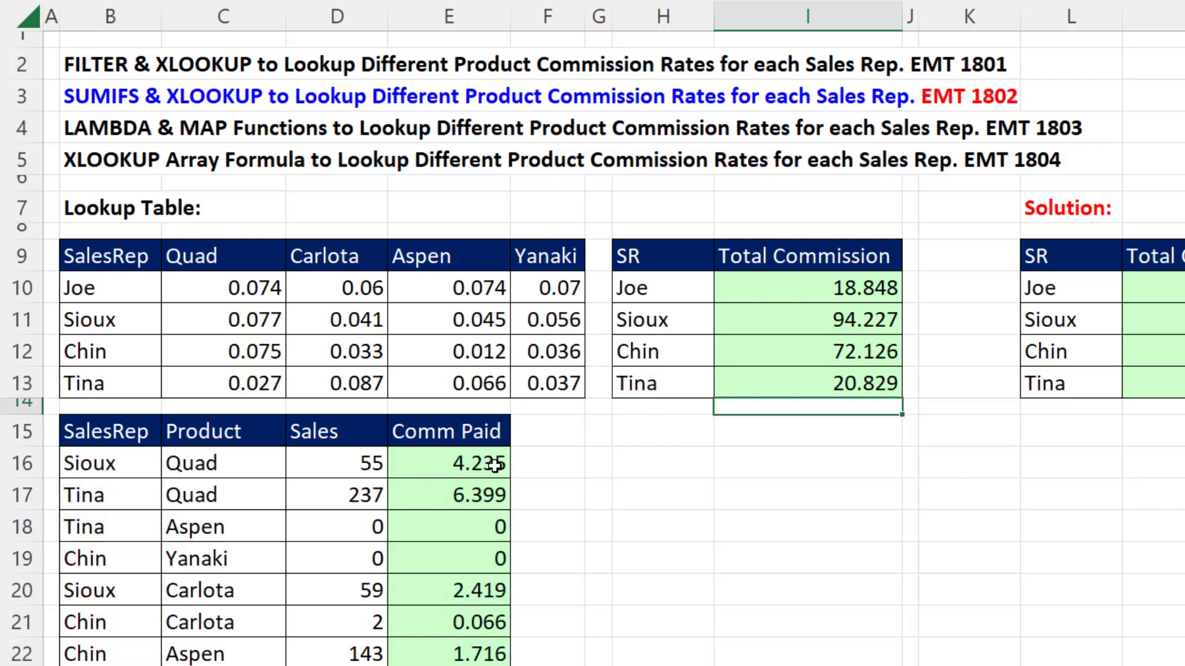
pyautogui.click(495, 466)
pyautogui.press('F2')
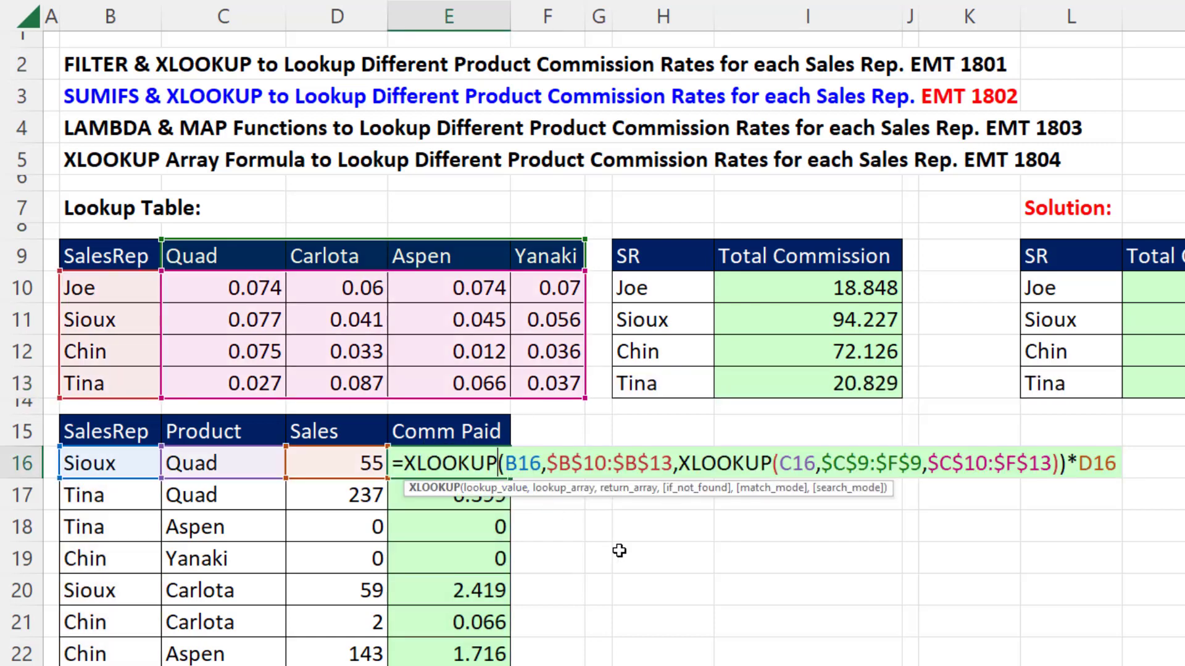
pyautogui.press('Escape')
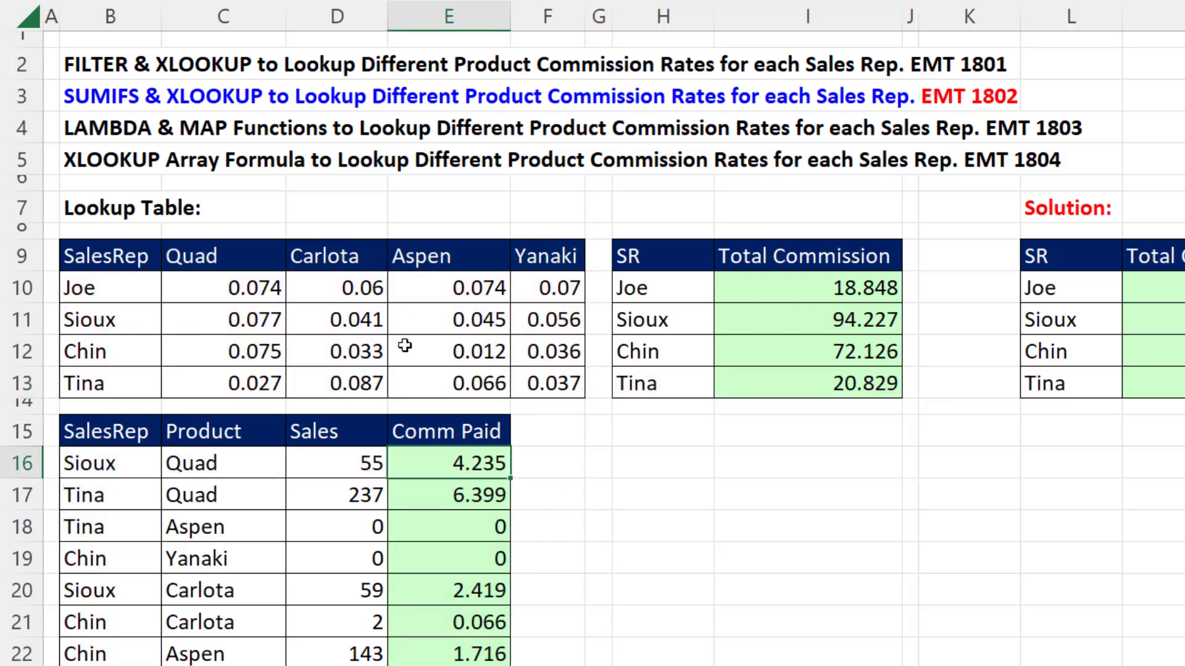